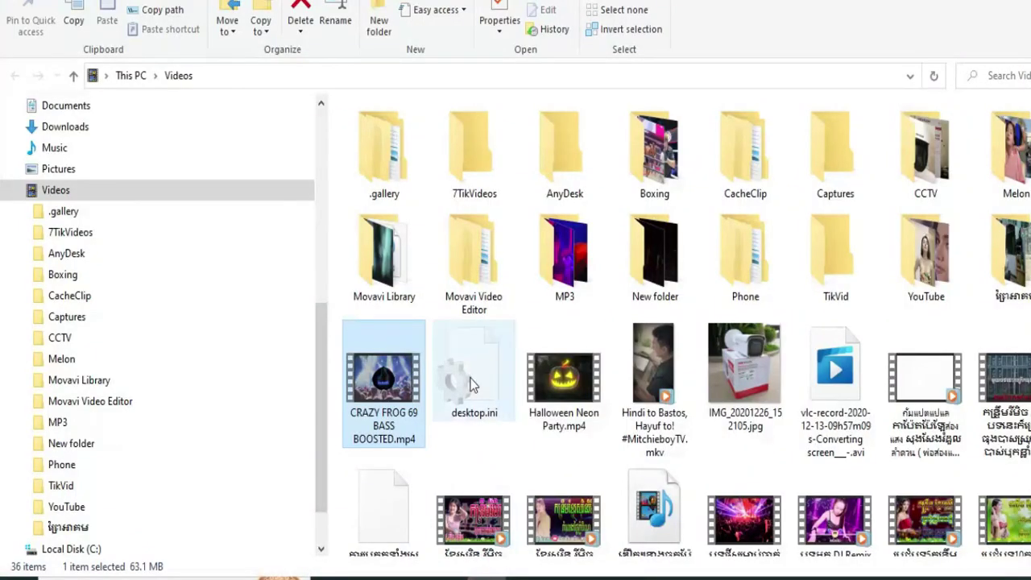
# Step: Select the DJ Remix .mkv video in the Videos folder
pyautogui.click(834, 523)
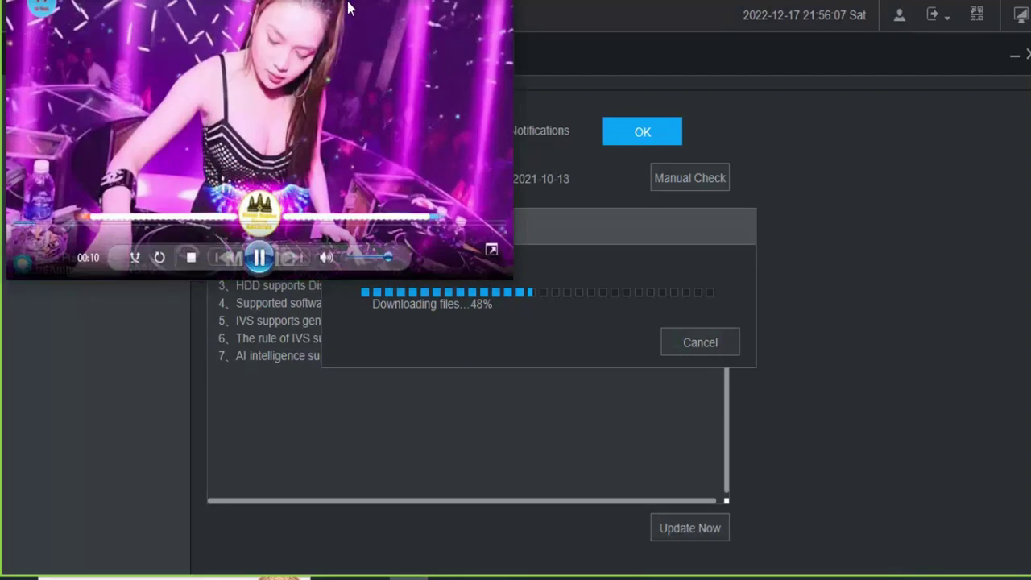
# Step: Narrow, lower and shrink the music player window
pyautogui.moveTo(516, 31); pyautogui.dragTo(266, 31)
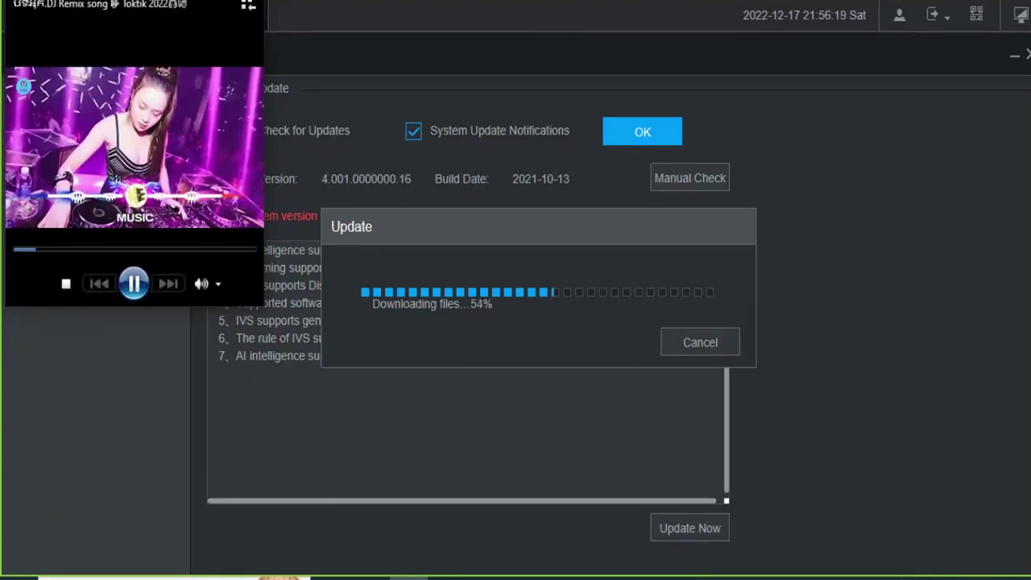
pyautogui.moveTo(212, 4); pyautogui.dragTo(212, 158)
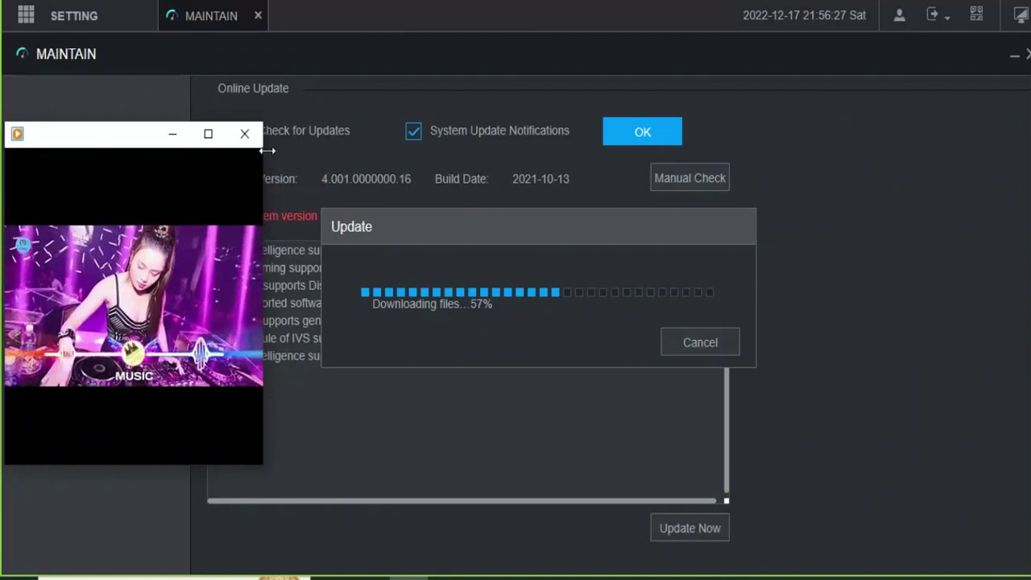
pyautogui.moveTo(262, 467); pyautogui.dragTo(196, 431)
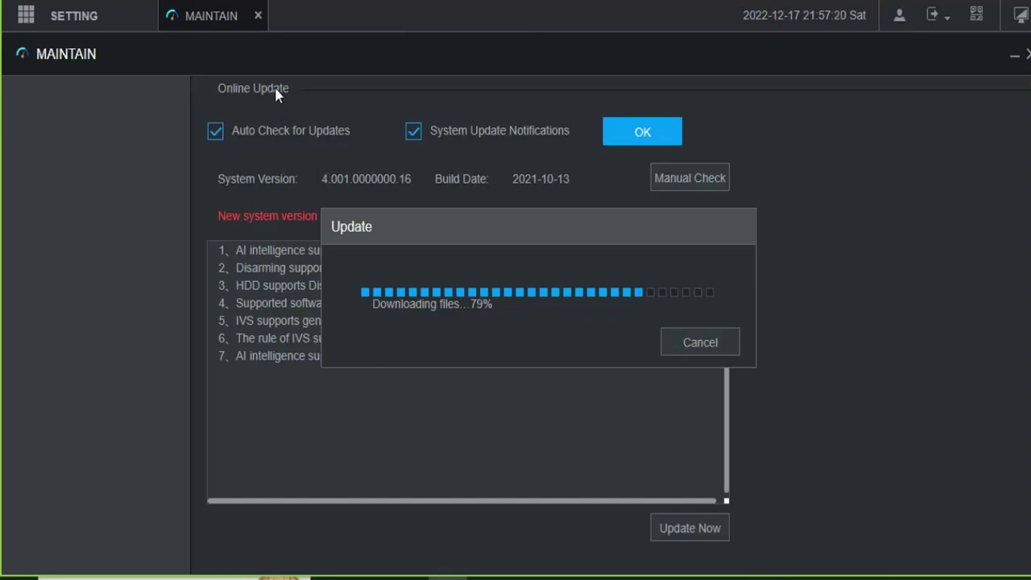
# Step: Bring the player back up and drag the firmware Update dialog clear of it
pyautogui.click(443, 577)
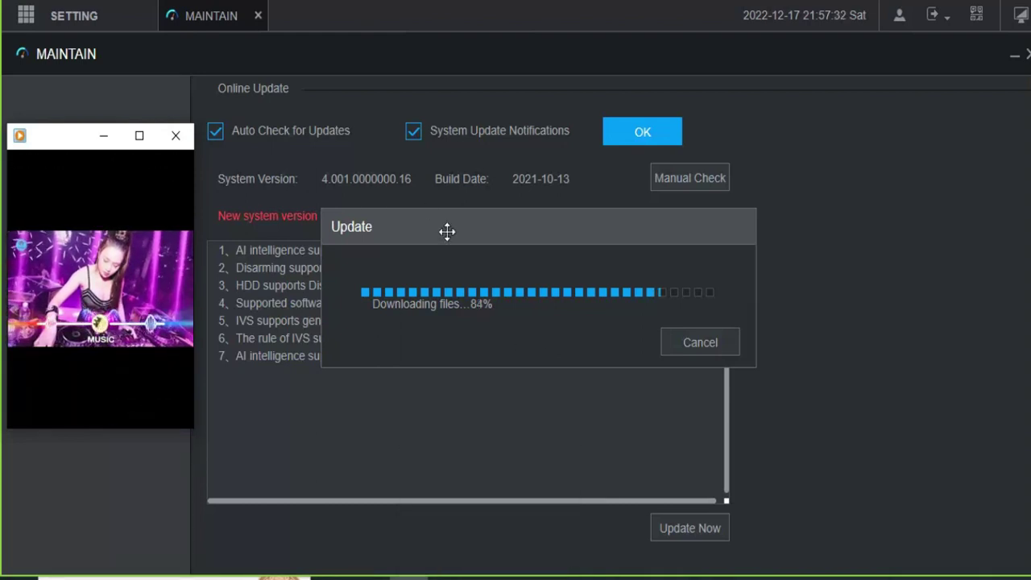
pyautogui.moveTo(103, 417)
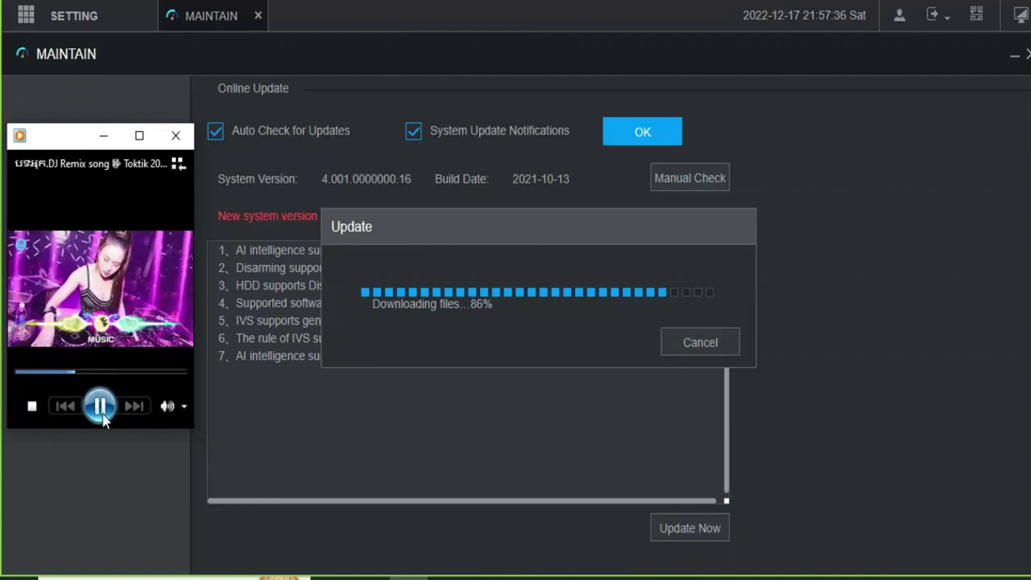
pyautogui.moveTo(453, 230); pyautogui.dragTo(323, 202)
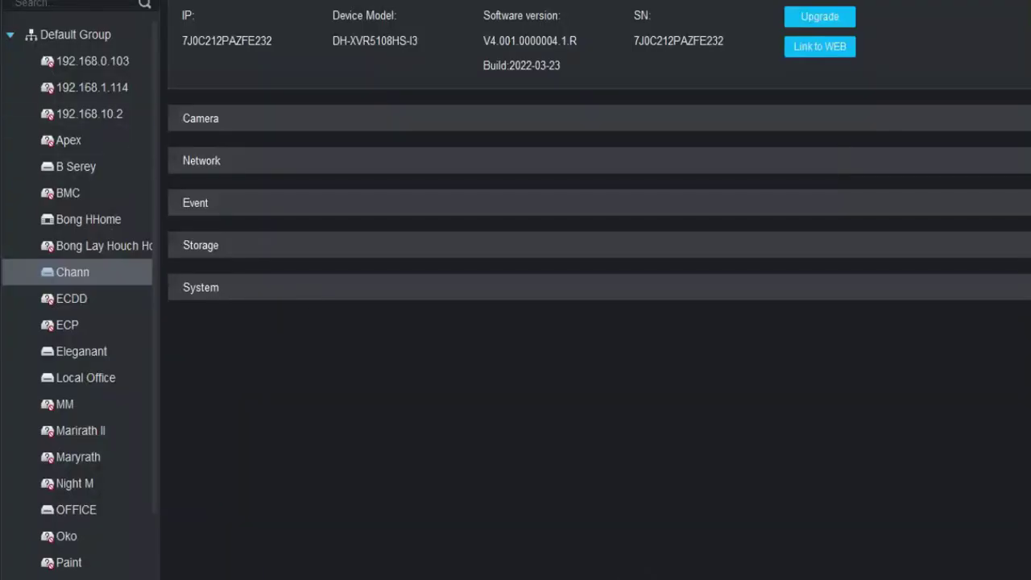
pyautogui.click(806, 46)
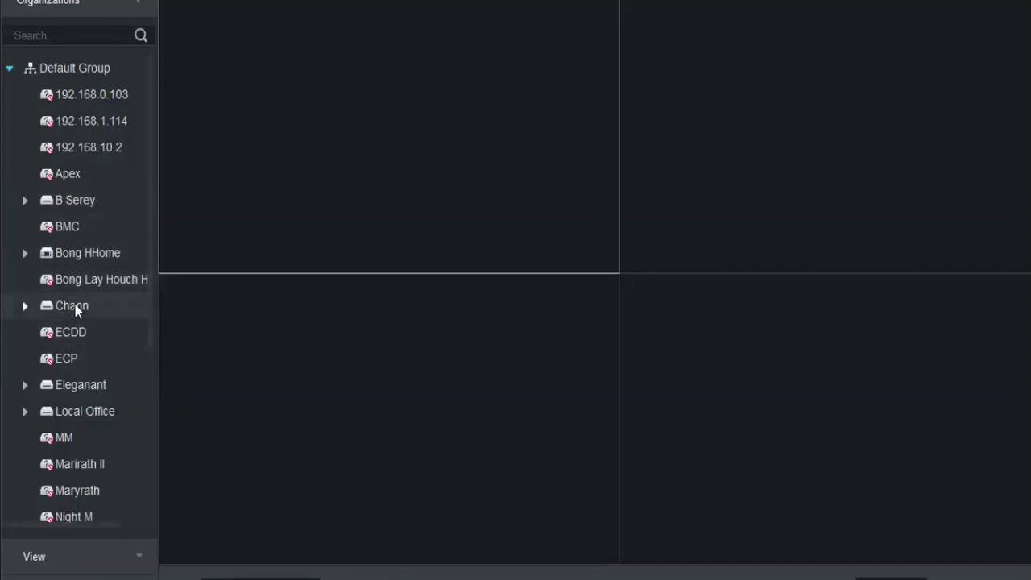
pyautogui.doubleClick(79, 306)
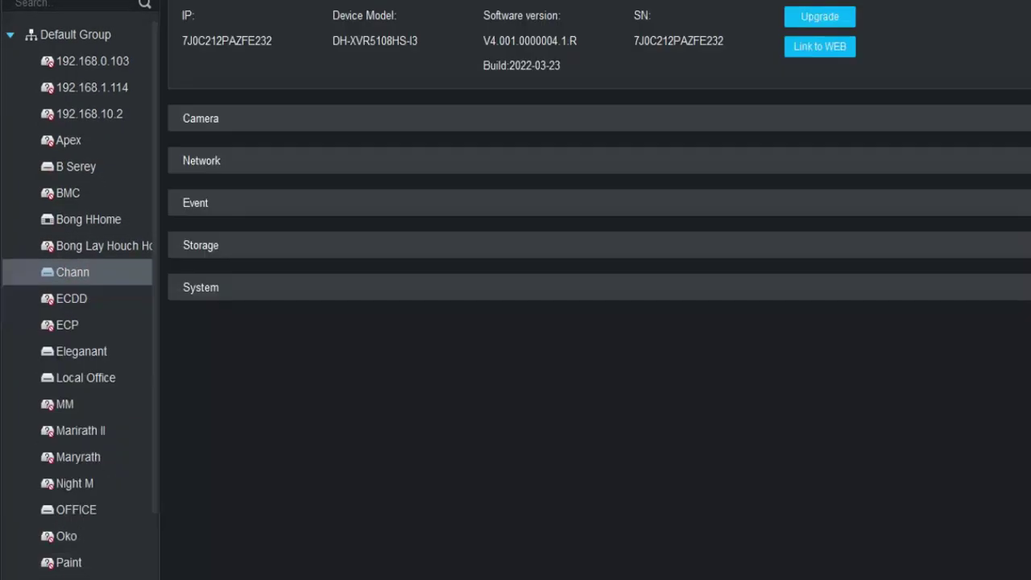
pyautogui.click(203, 287)
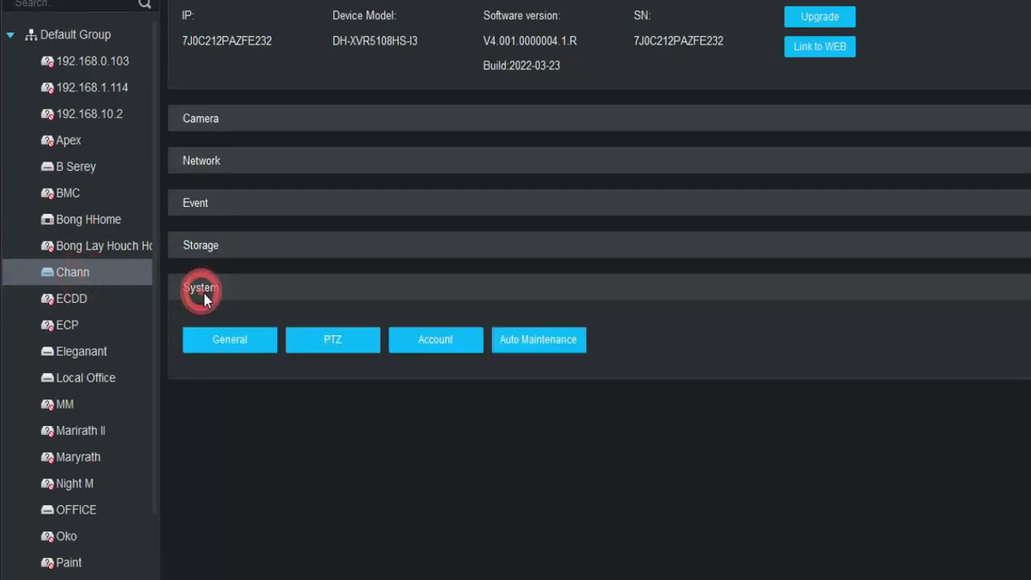
pyautogui.click(193, 244)
pyautogui.click(190, 203)
pyautogui.click(185, 161)
pyautogui.click(193, 120)
pyautogui.click(813, 48)
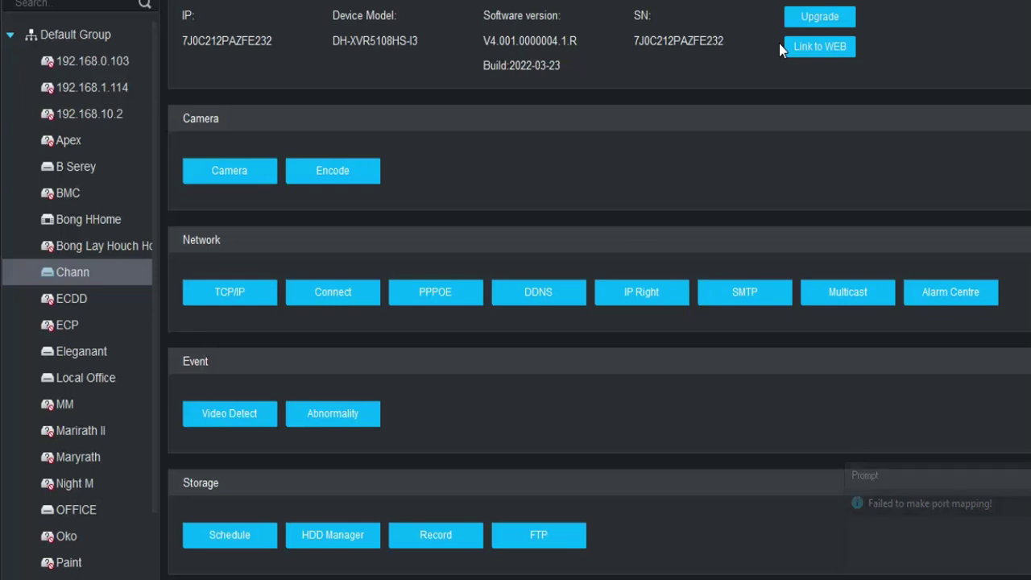
pyautogui.click(818, 17)
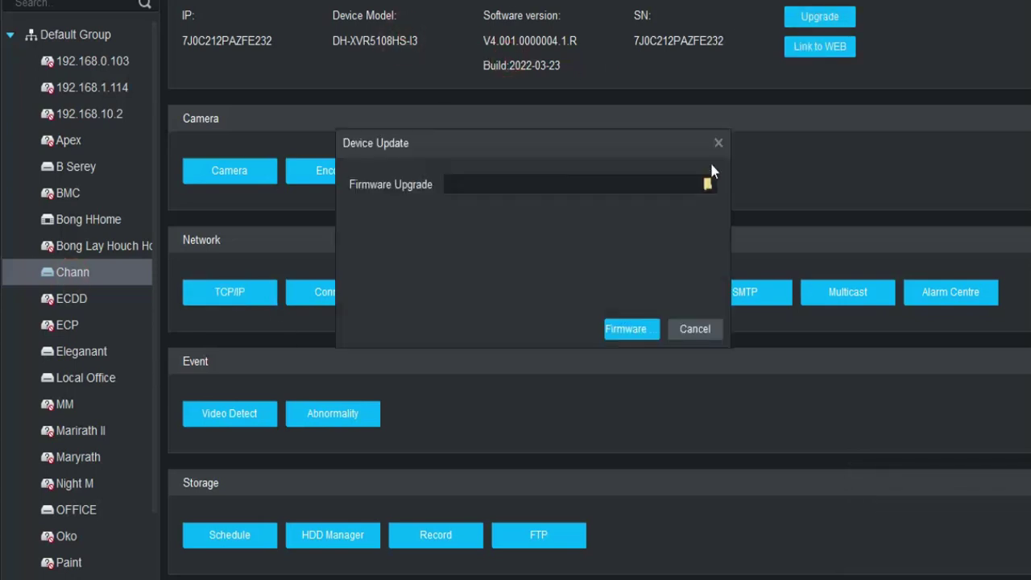
pyautogui.click(718, 143)
pyautogui.hotkey('alt', 'F4')
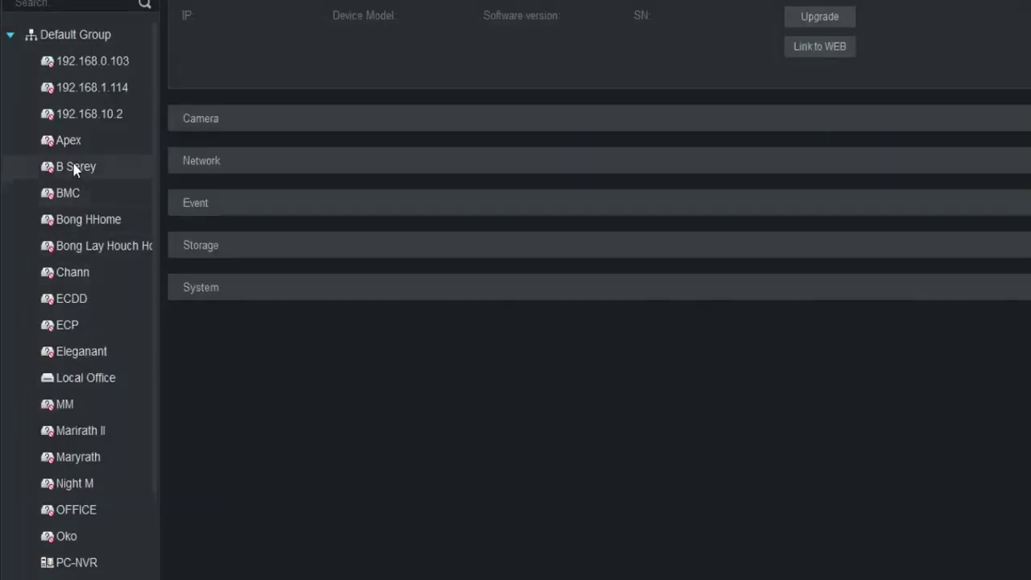
pyautogui.click(69, 274)
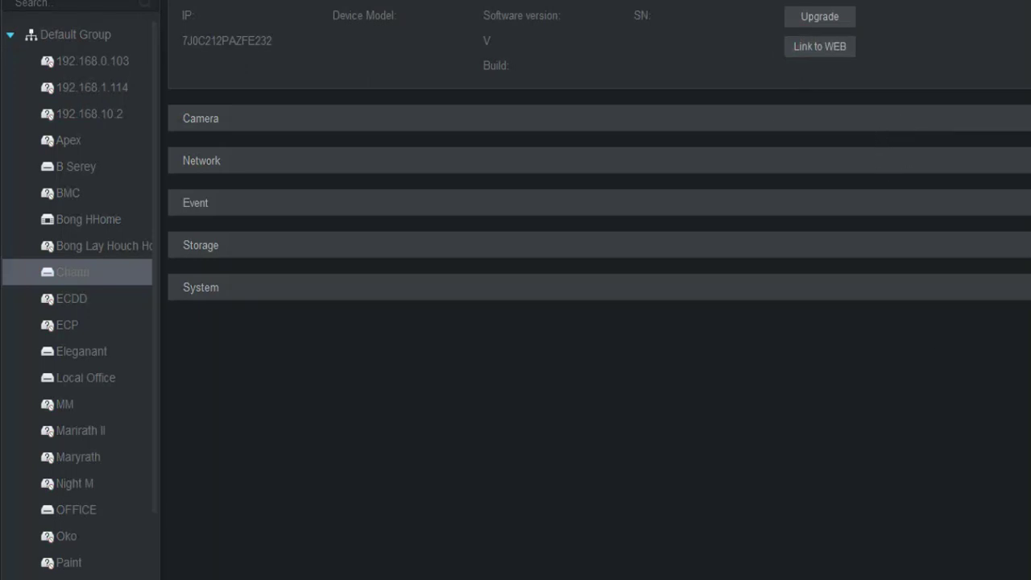
# Step: Expand the Network group, then open and close the TCP/IP settings
pyautogui.click(196, 161)
pyautogui.click(234, 212)
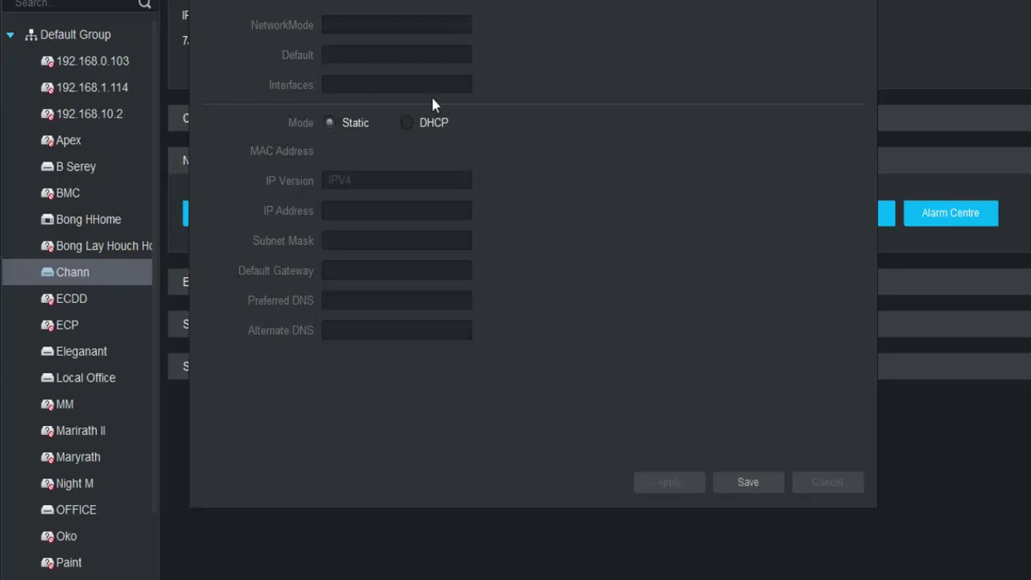
pyautogui.press('Escape')
# Step: Open the DDNS settings, move through its fields, and close it
pyautogui.click(556, 213)
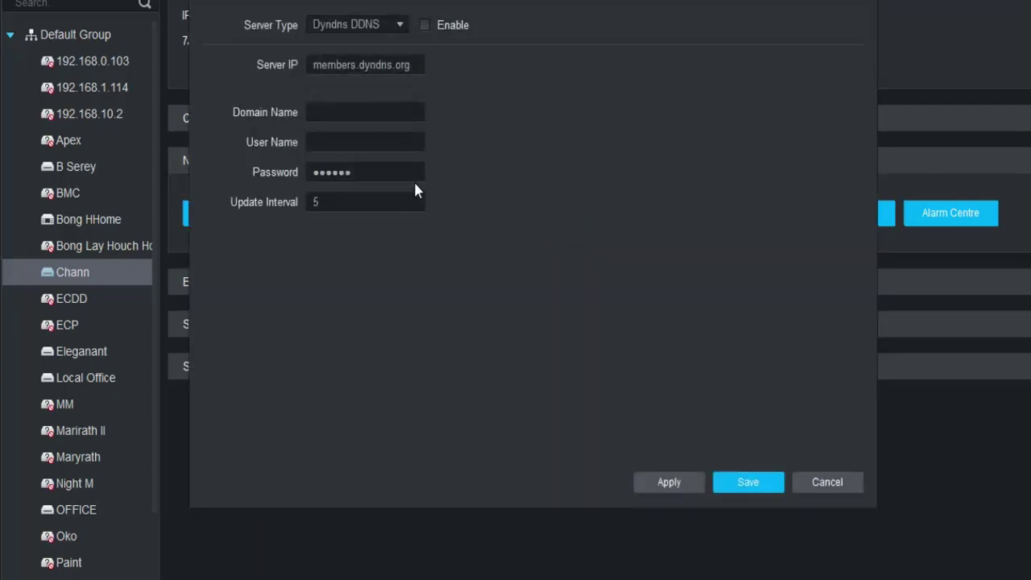
pyautogui.press('Tab')
pyautogui.press('Tab')
pyautogui.press('Tab')
pyautogui.press('Tab')
pyautogui.click(827, 481)
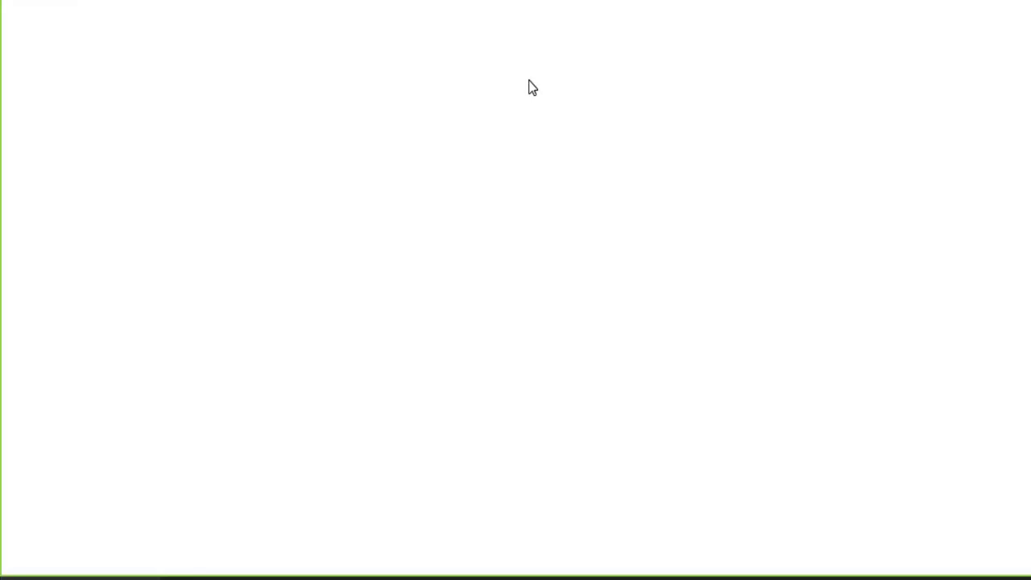
# Step: Pick an edit option from the browser address bar's right-click menu
pyautogui.click(185, 1)
pyautogui.rightClick(145, 2)
pyautogui.click(189, 142)
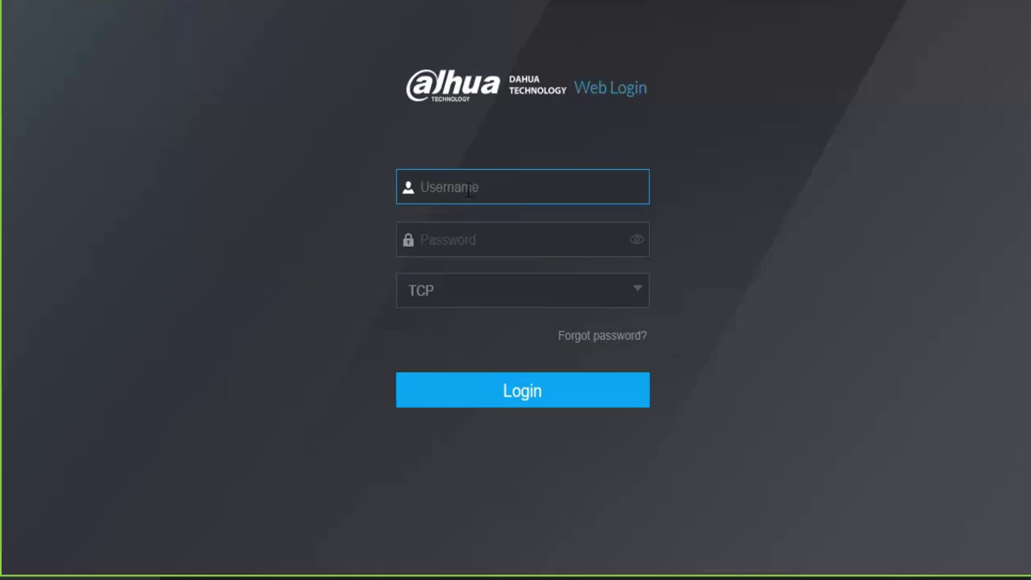
# Step: Log in to the recorder as admin with its password and open MAINTAIN
pyautogui.write('admin')
pyautogui.press('Tab')
pyautogui.write('admi')
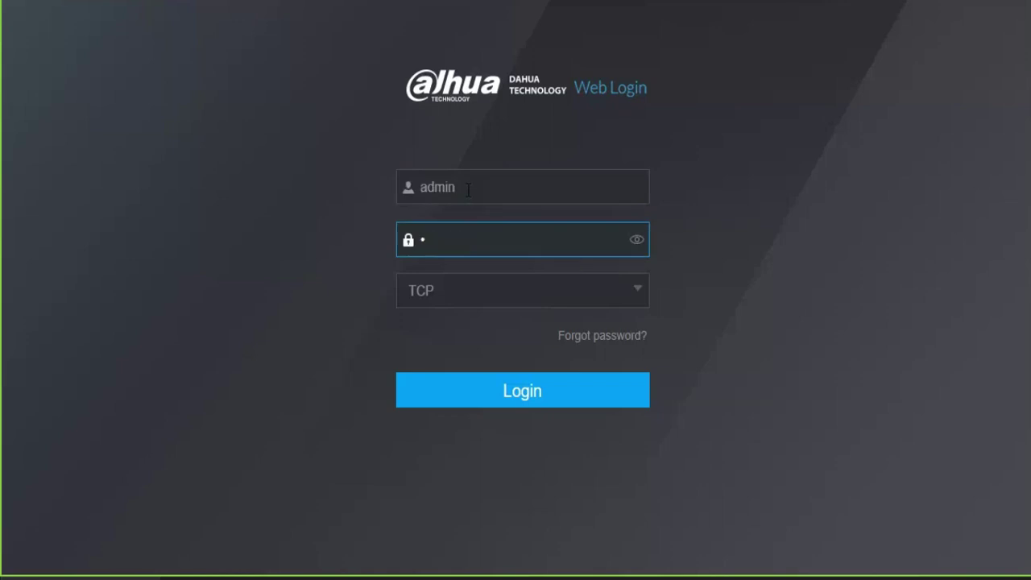
pyautogui.click(509, 405)
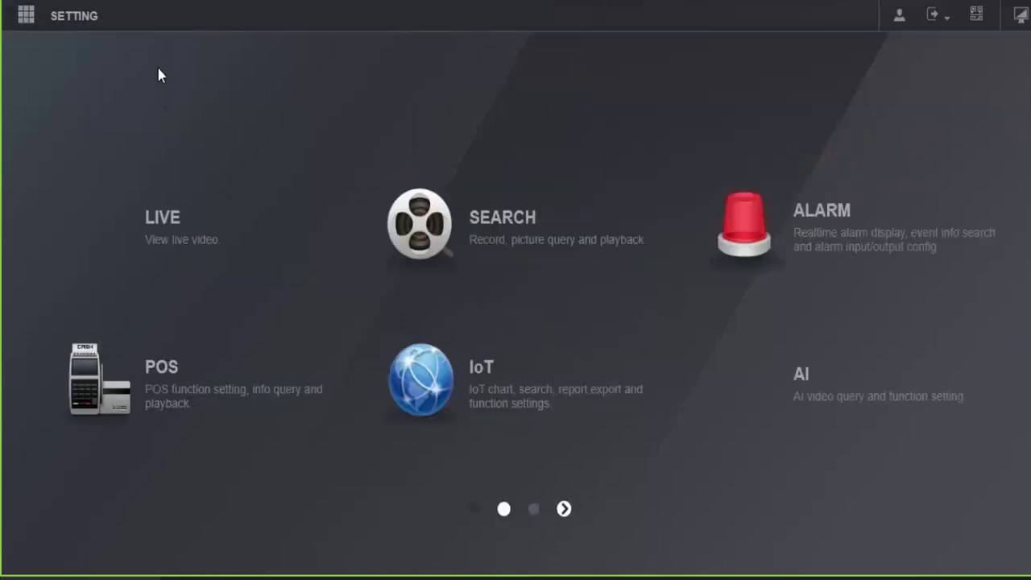
pyautogui.scroll(-1, 296, 316)
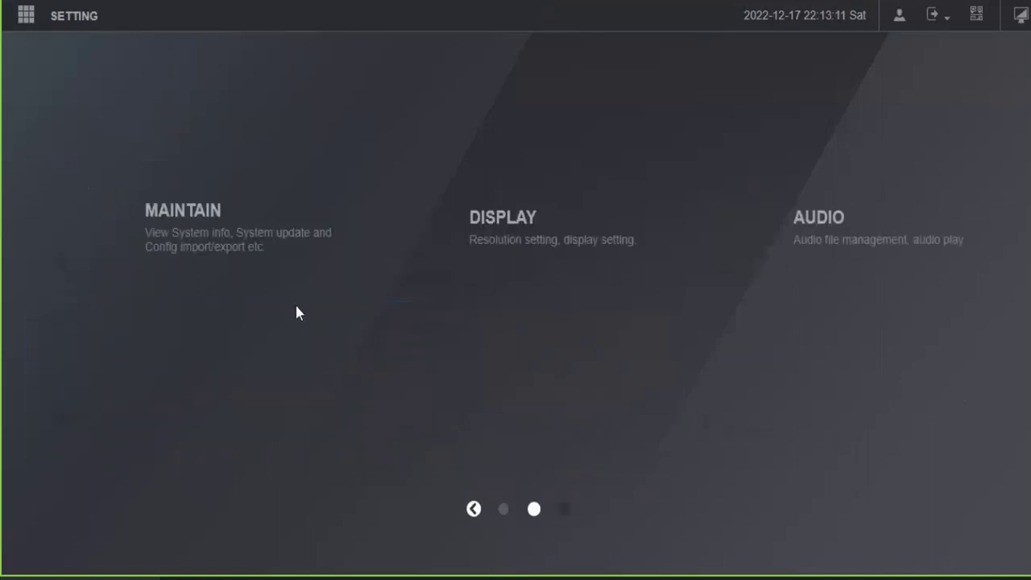
pyautogui.click(260, 247)
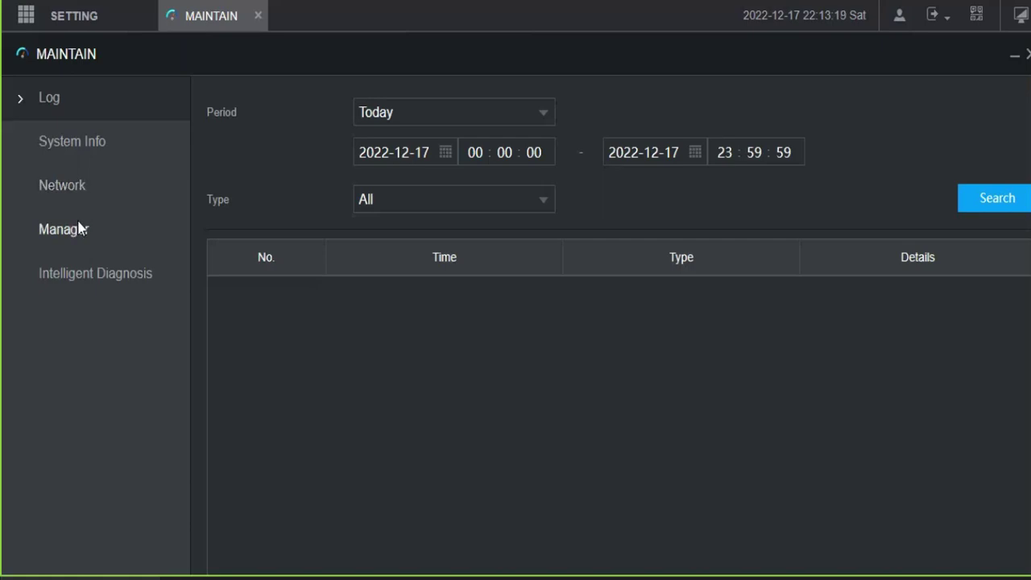
# Step: Show System Info and select the Device Model value on the Version page
pyautogui.click(83, 146)
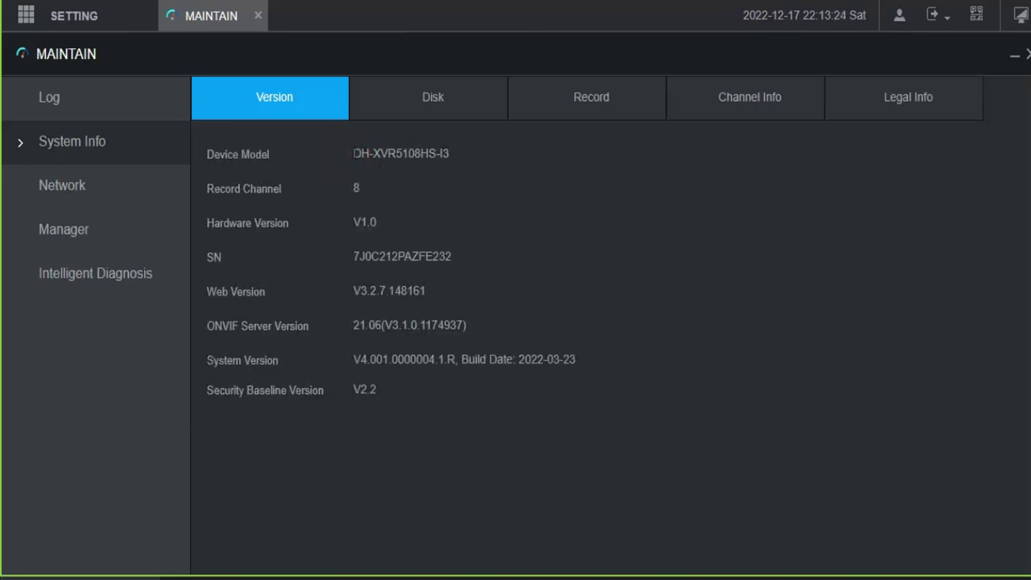
pyautogui.moveTo(352, 153); pyautogui.dragTo(459, 151)
pyautogui.click(495, 221)
# Step: Review the Disk, Record, Channel Info and Legal Info pages
pyautogui.click(420, 110)
pyautogui.click(458, 104)
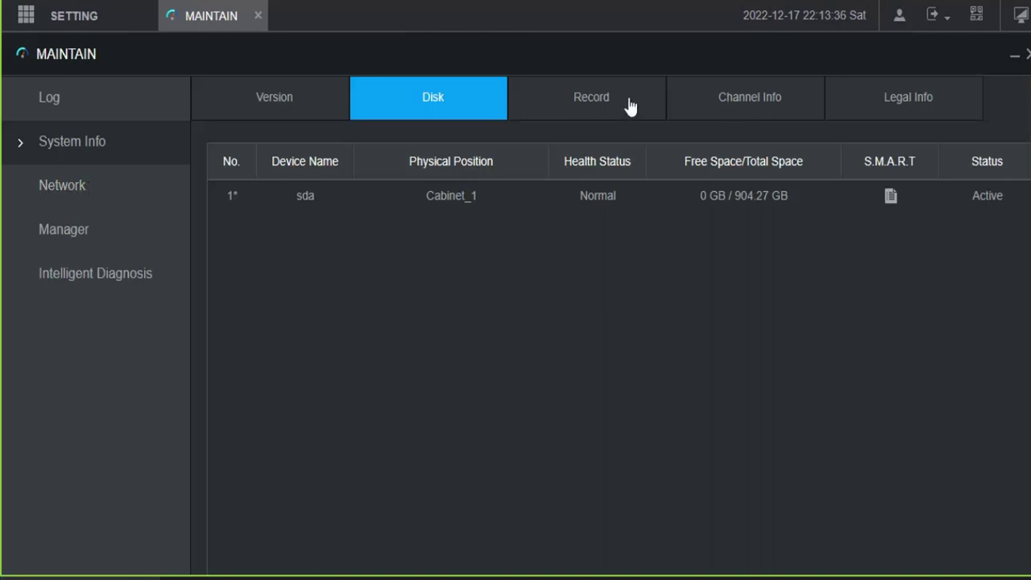
pyautogui.click(586, 100)
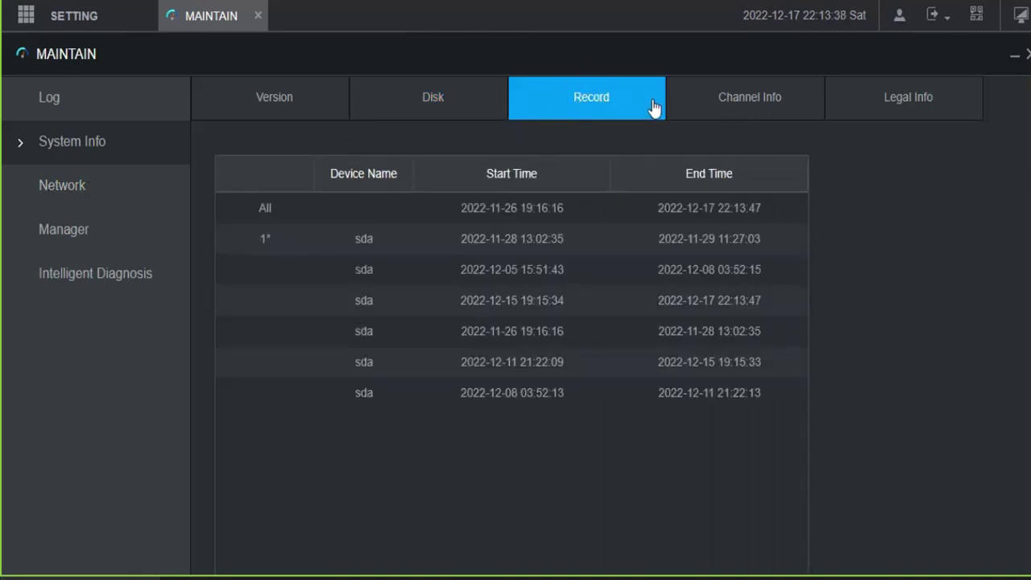
pyautogui.click(749, 102)
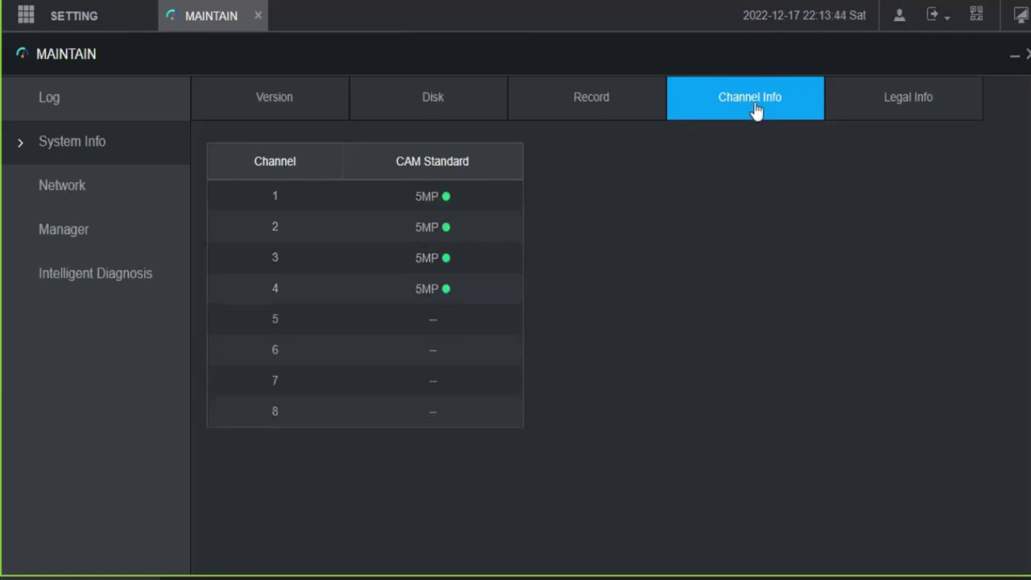
pyautogui.click(908, 105)
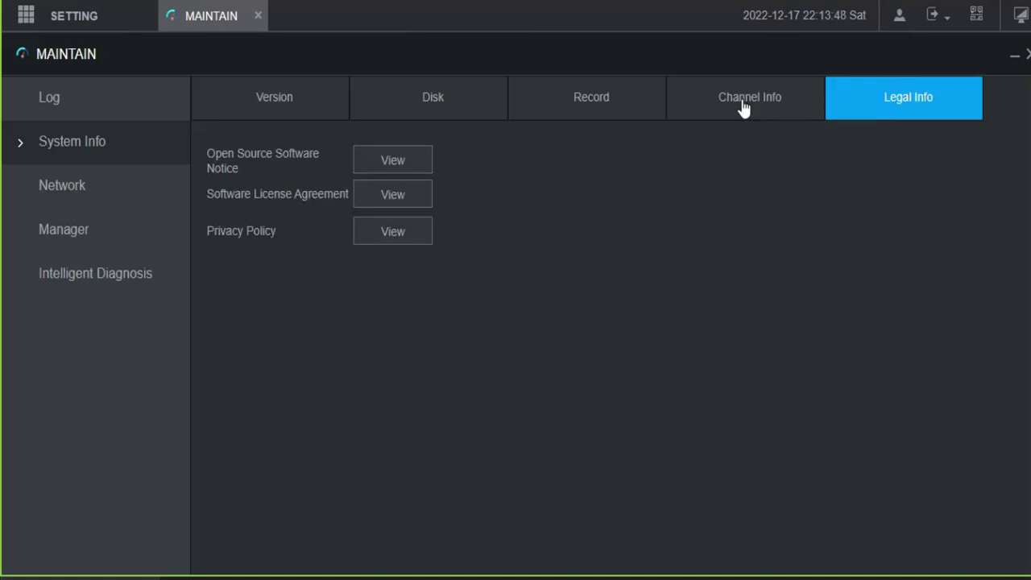
# Step: Read the Software License Agreement, then view the online users
pyautogui.click(422, 200)
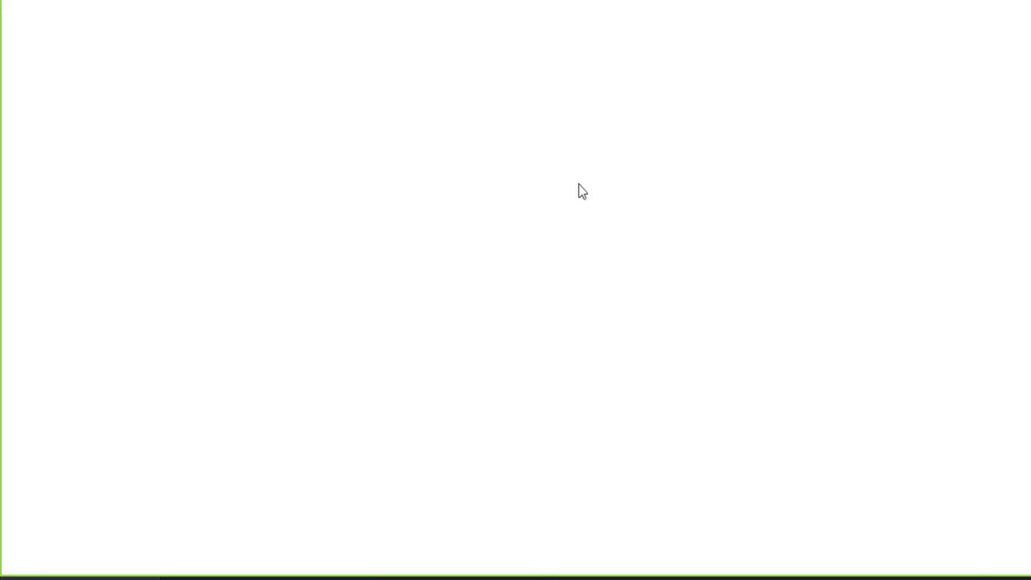
pyautogui.scroll(-20, 417, 83)
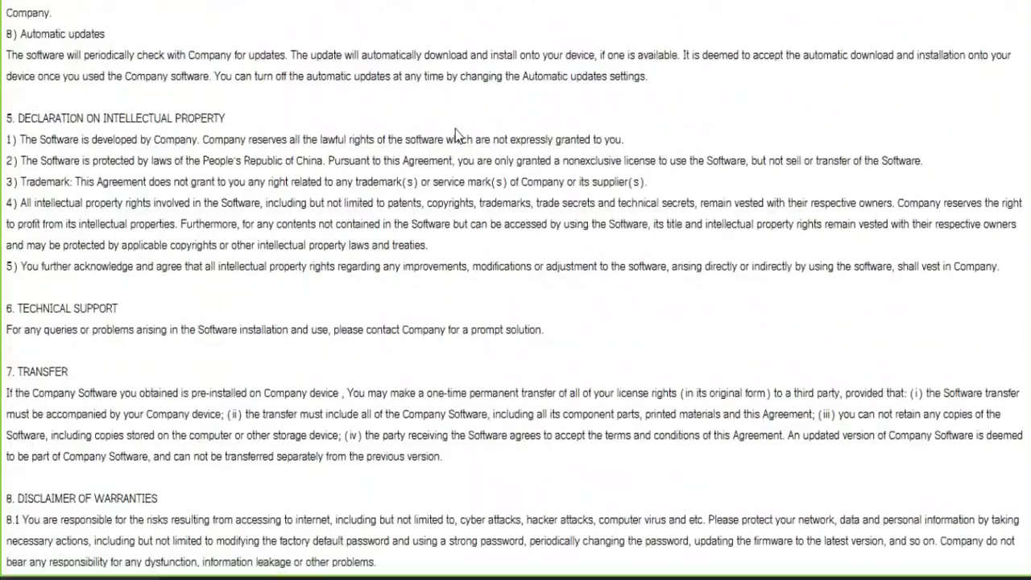
pyautogui.press('Escape')
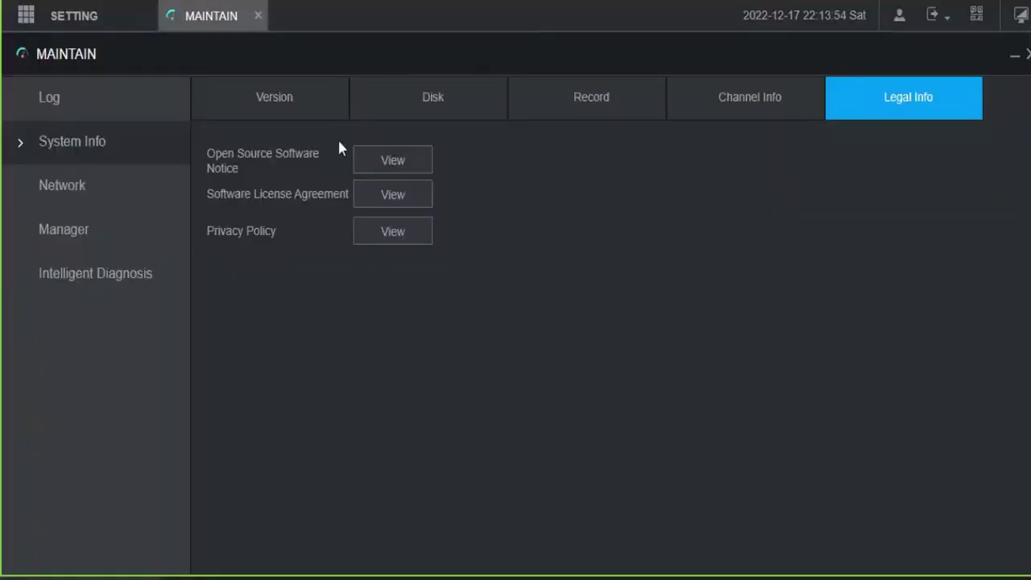
pyautogui.click(90, 184)
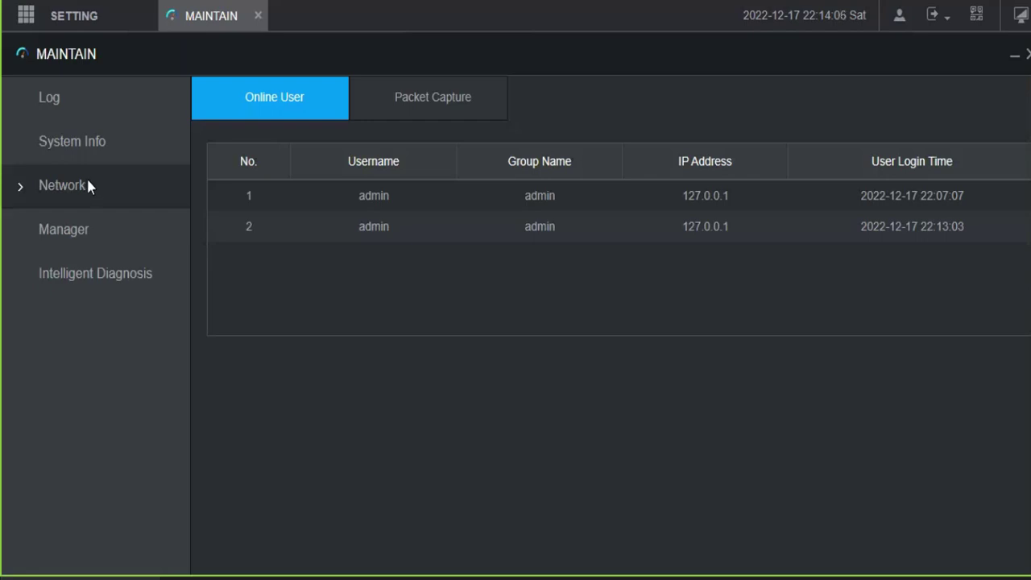
# Step: Run a manual firmware update check from the Update page
pyautogui.click(68, 239)
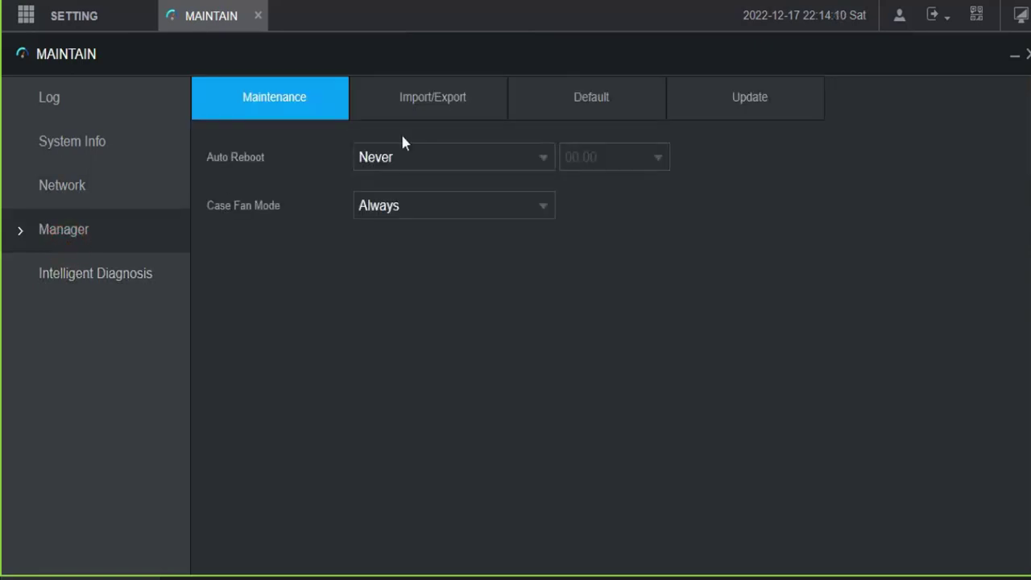
pyautogui.click(719, 118)
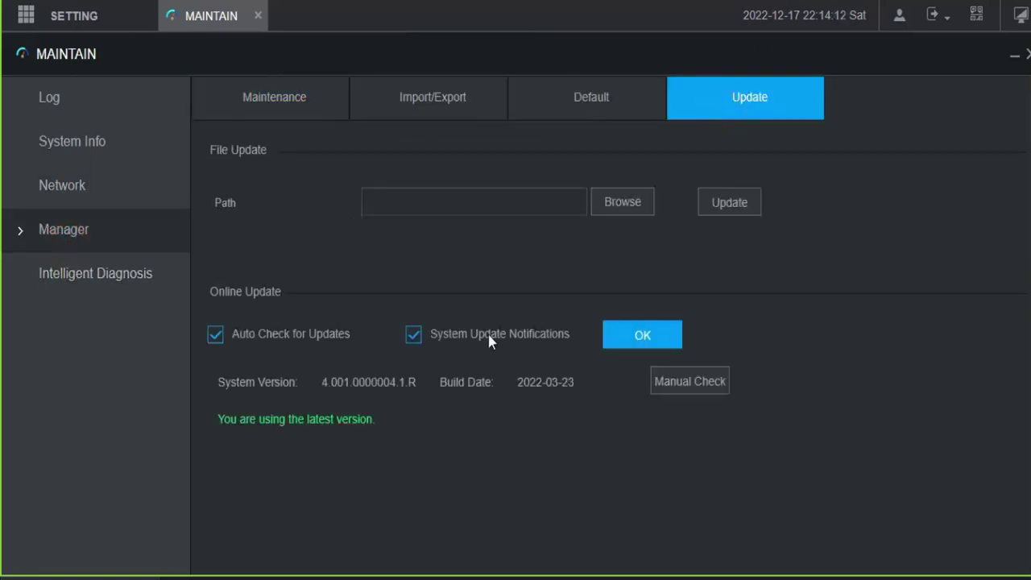
pyautogui.click(714, 390)
pyautogui.click(681, 385)
# Step: View the Default options and the Intelligent Diagnosis Run Log page
pyautogui.click(594, 109)
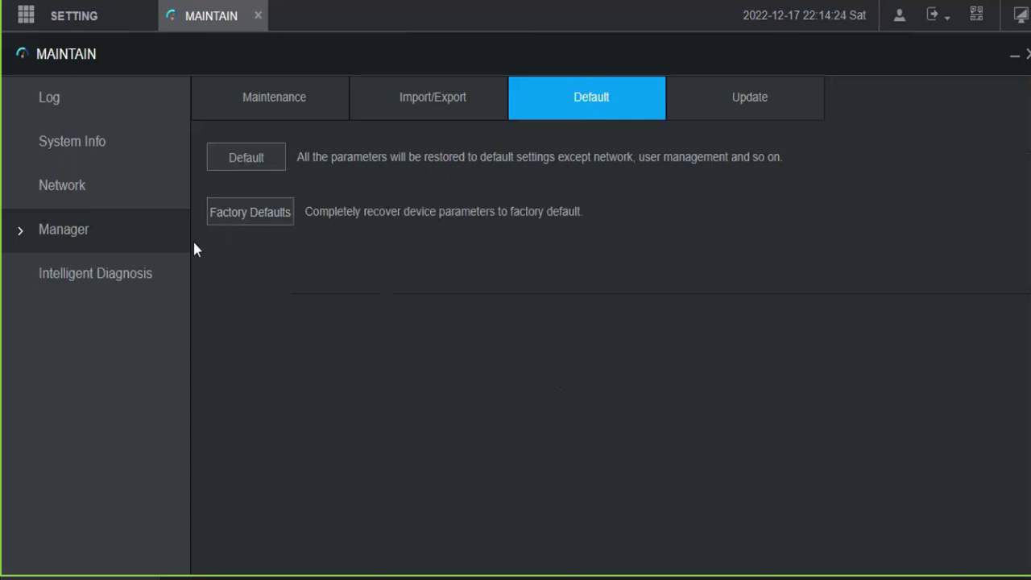
pyautogui.click(81, 276)
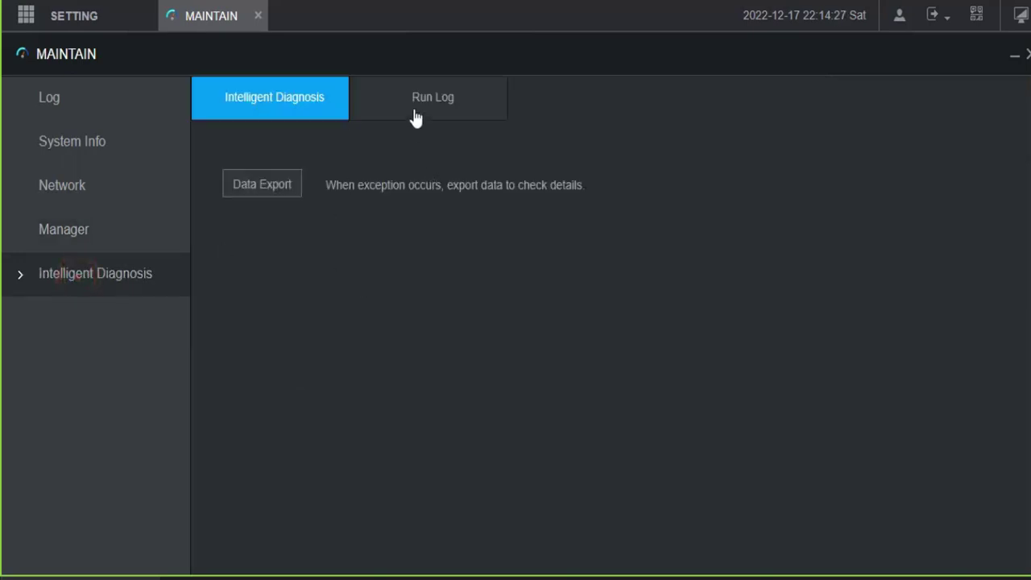
pyautogui.click(417, 114)
pyautogui.click(74, 18)
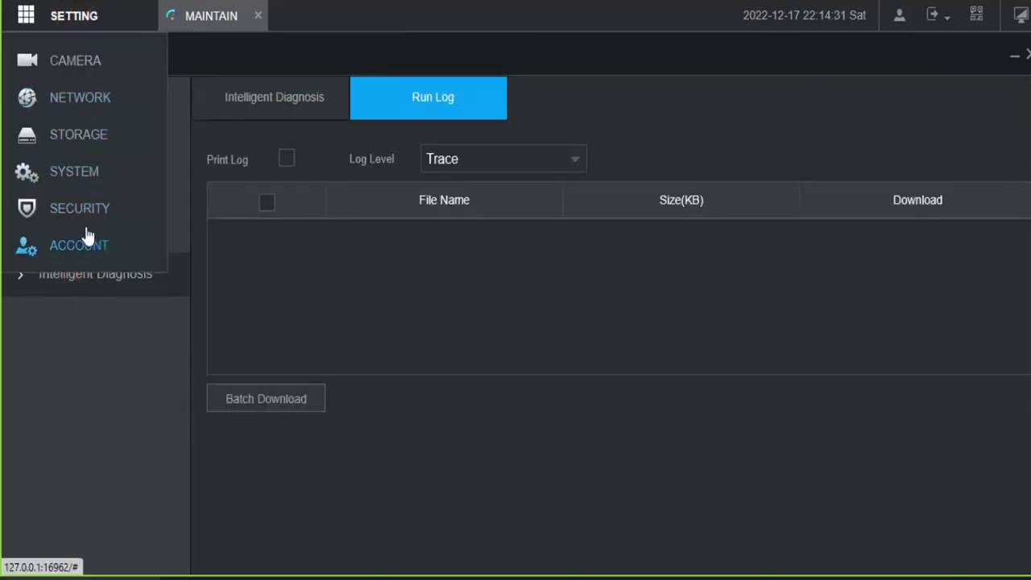
# Step: Set Date Format to DD MM YYYY, sync with the PC, and save Date&Time
pyautogui.click(73, 172)
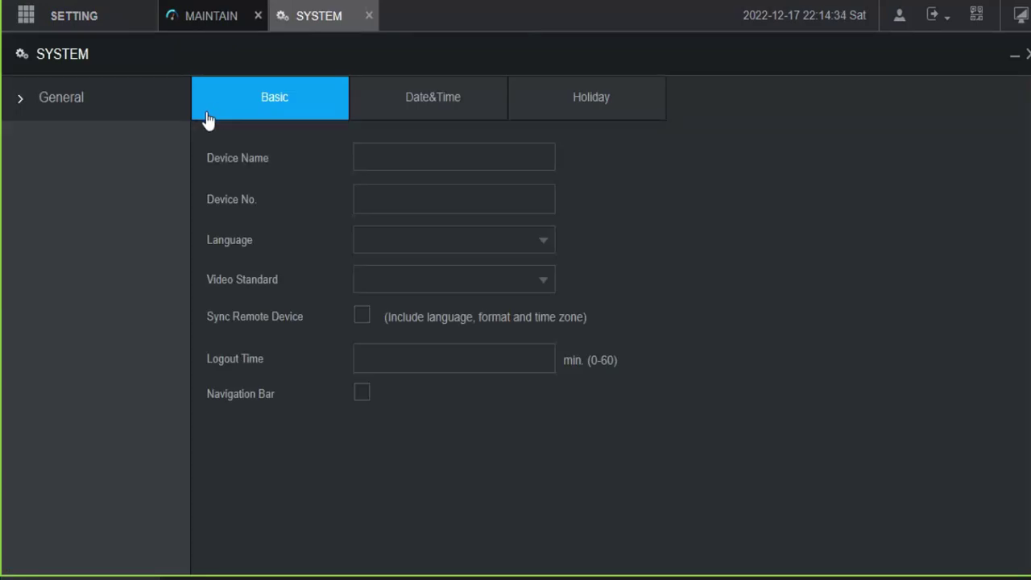
pyautogui.click(453, 111)
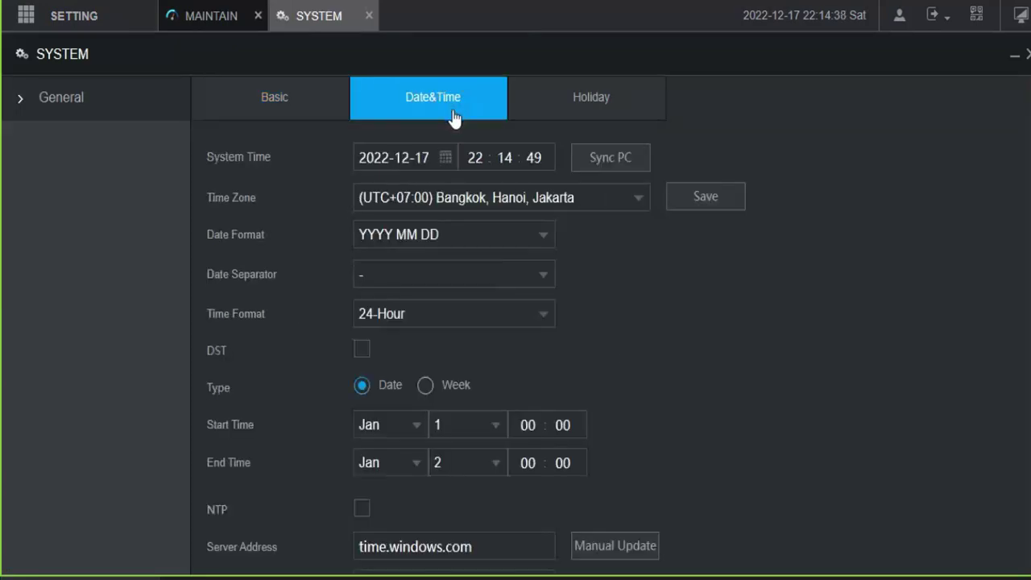
pyautogui.click(501, 235)
pyautogui.click(407, 318)
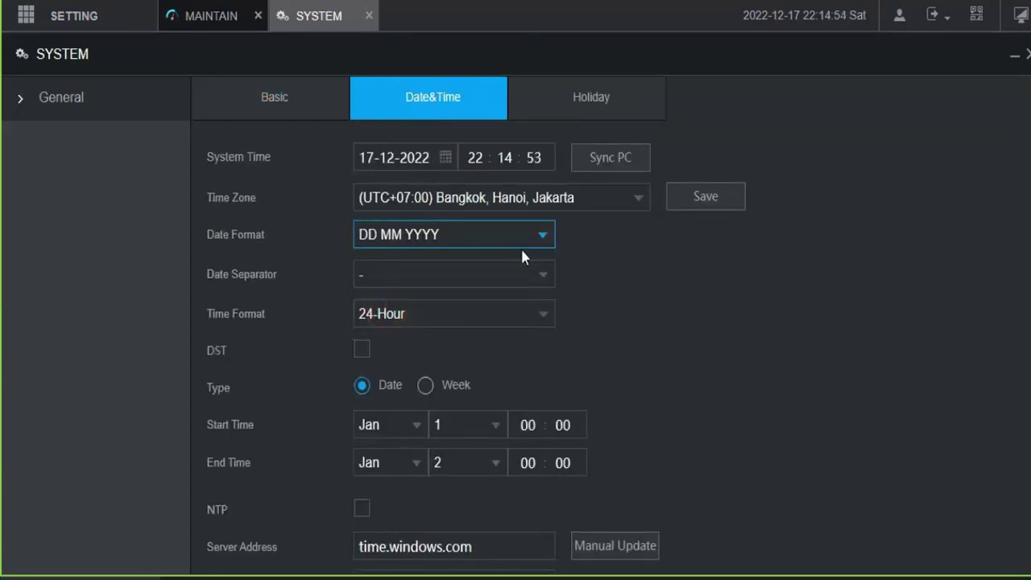
pyautogui.click(725, 192)
pyautogui.click(605, 165)
pyautogui.click(712, 200)
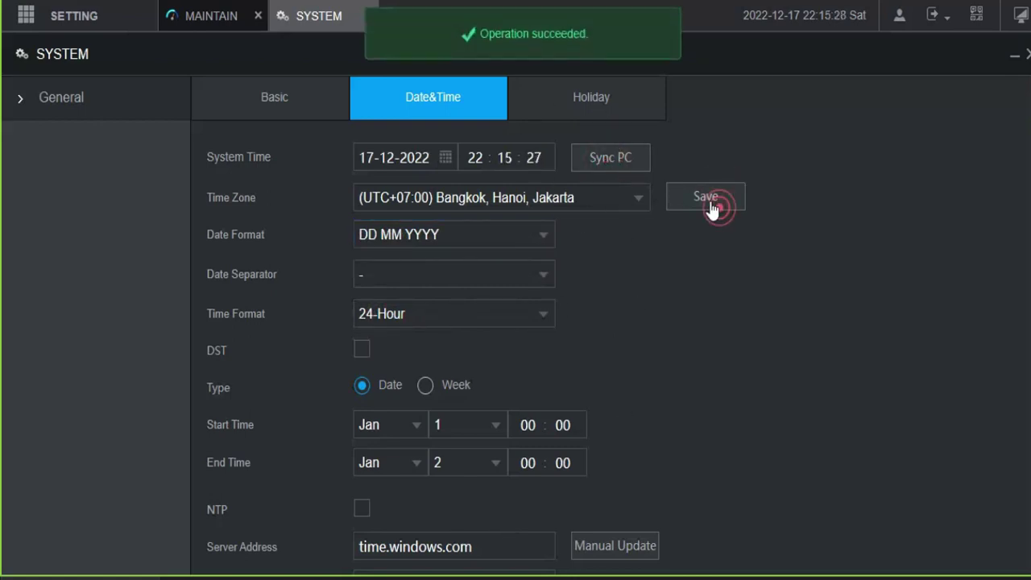
# Step: Browse the Holiday and General pages, then close the System settings page
pyautogui.click(593, 103)
pyautogui.click(385, 114)
pyautogui.click(274, 97)
pyautogui.click(27, 98)
pyautogui.rightClick(309, 78)
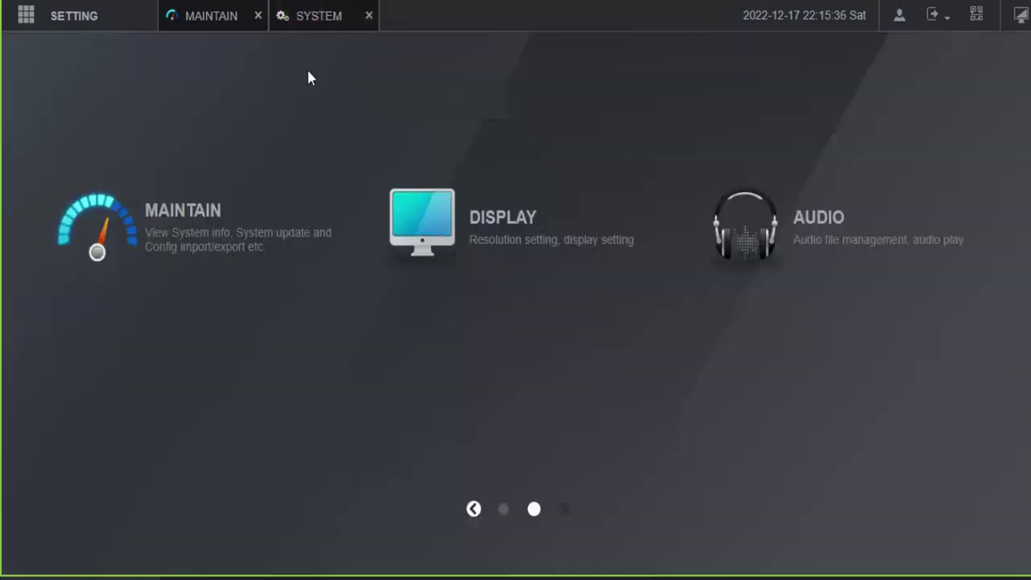
# Step: Check the two online users under MAINTAIN > Network, then go to Storage settings
pyautogui.click(231, 23)
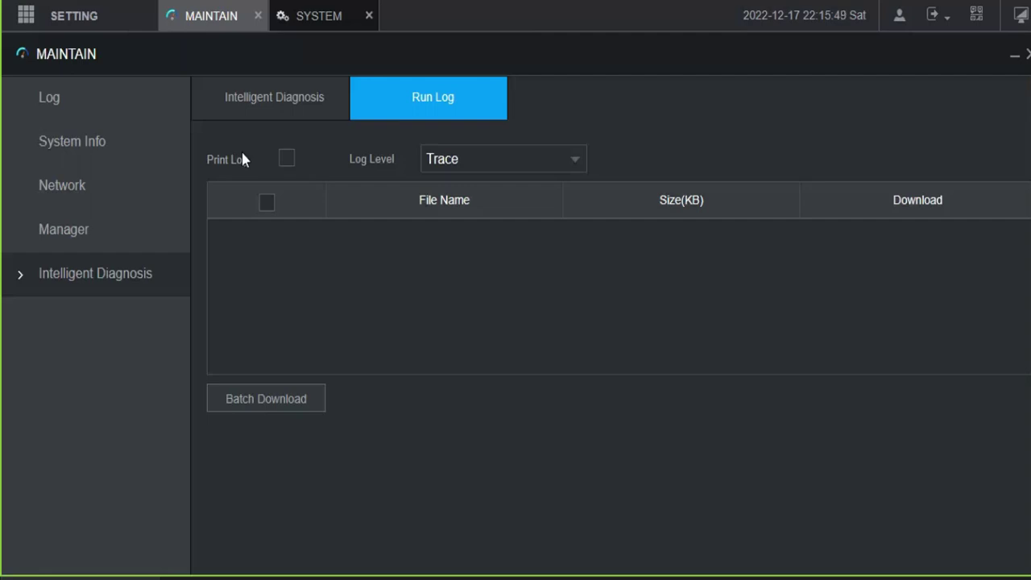
pyautogui.click(65, 185)
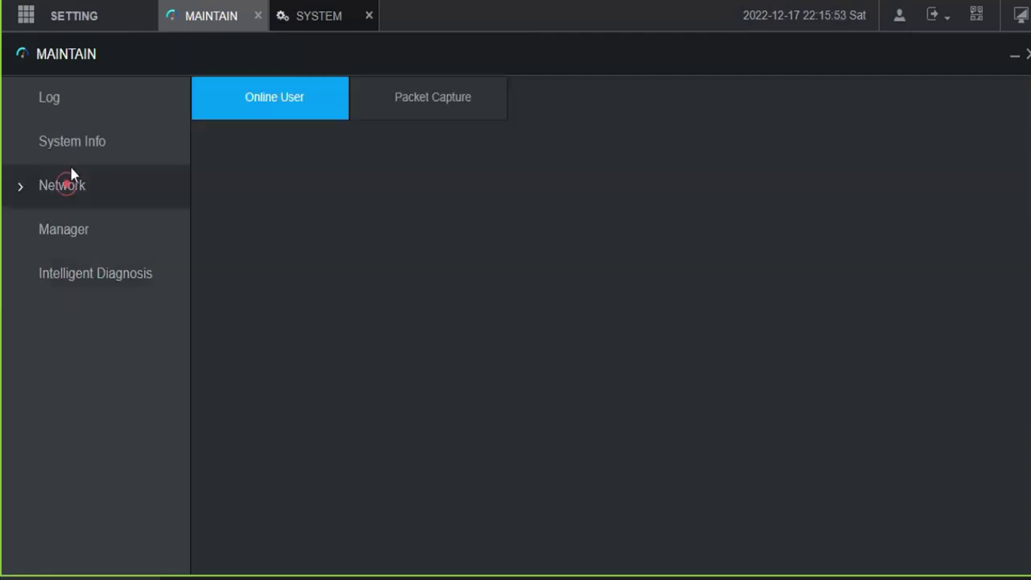
pyautogui.click(35, 13)
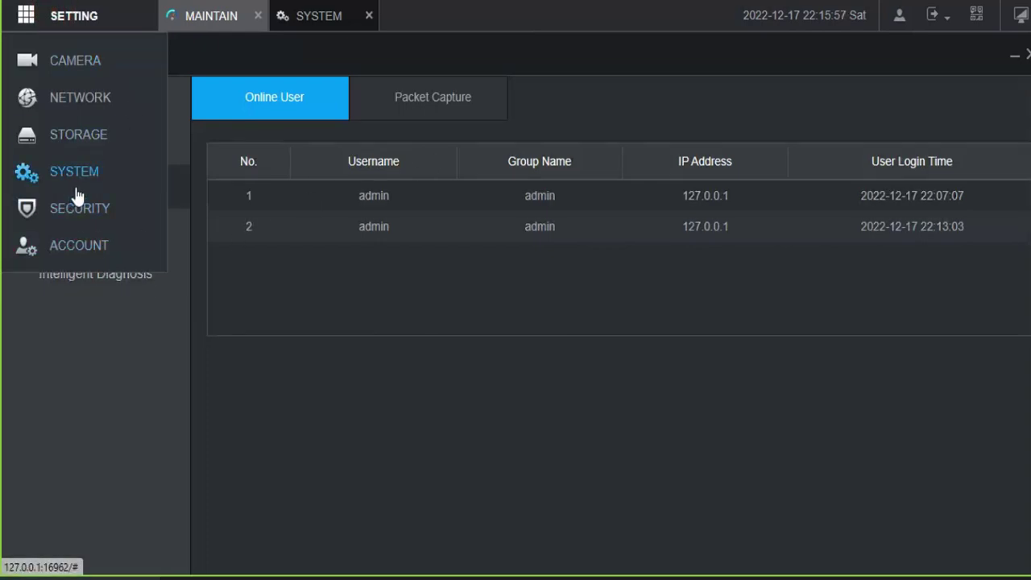
pyautogui.click(72, 139)
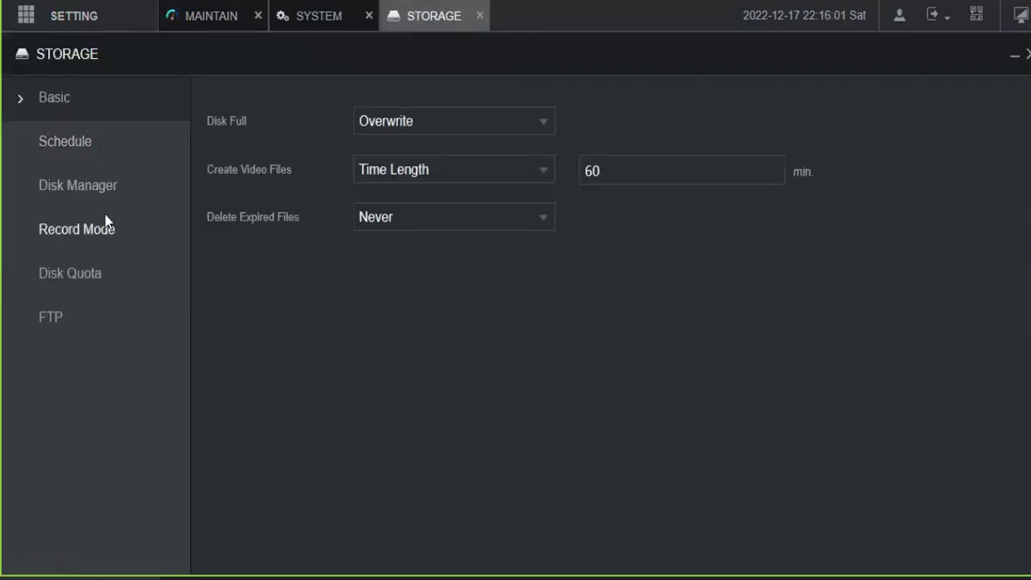
# Step: Review the Disk Quota, Record Mode, Disk Manager and Schedule pages, returning to Basic
pyautogui.click(80, 271)
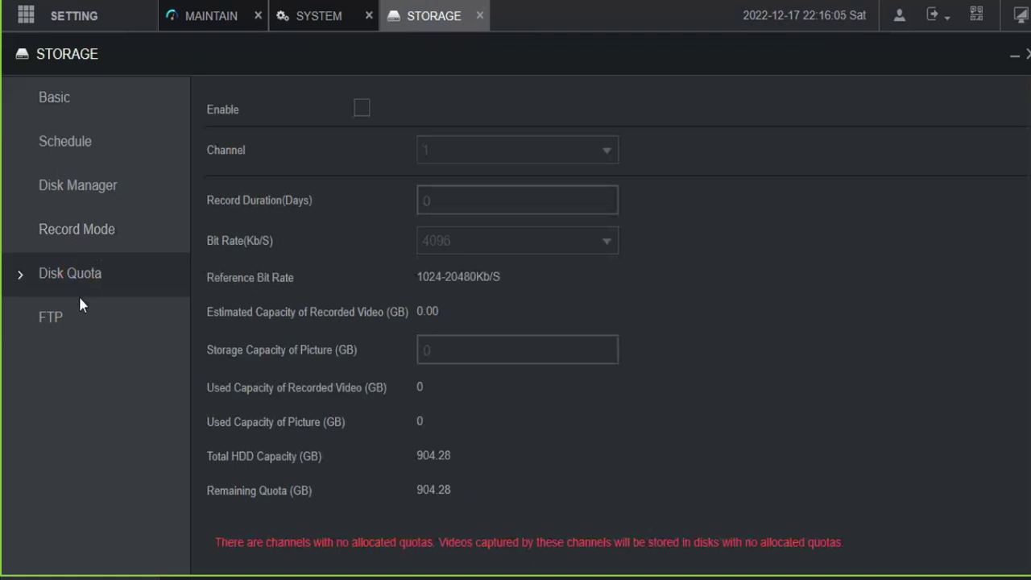
pyautogui.scroll(-5, 506, 356)
pyautogui.scroll(5, 333, 304)
pyautogui.click(68, 233)
pyautogui.click(97, 186)
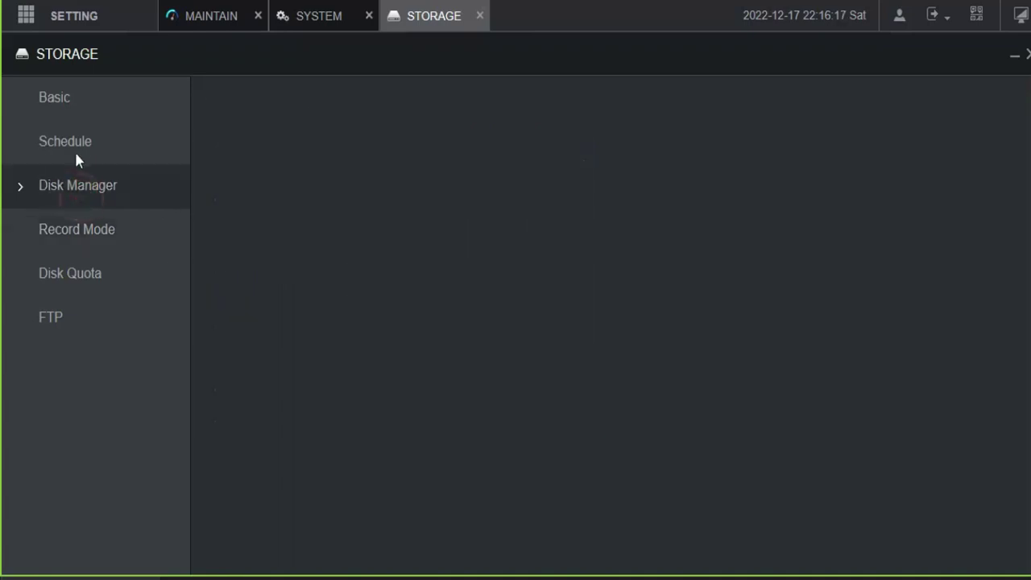
pyautogui.click(63, 148)
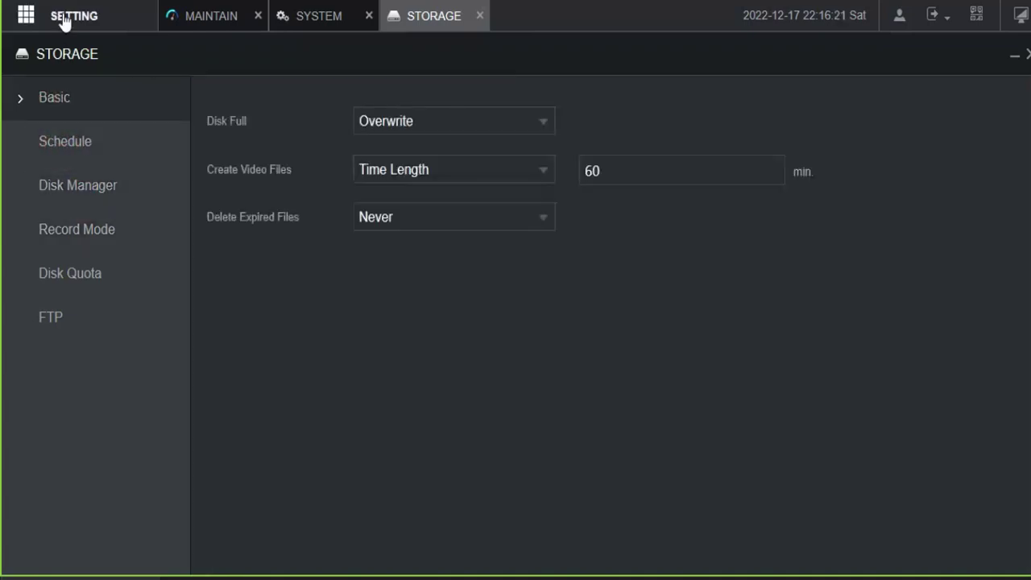
pyautogui.click(76, 124)
# Step: Review the NETWORK Port, Wi-Fi, 3G/4G and TCP/IP pages (NIC1 192.168.1.2, DHCP)
pyautogui.moveTo(65, 17)
pyautogui.click(76, 95)
pyautogui.click(53, 145)
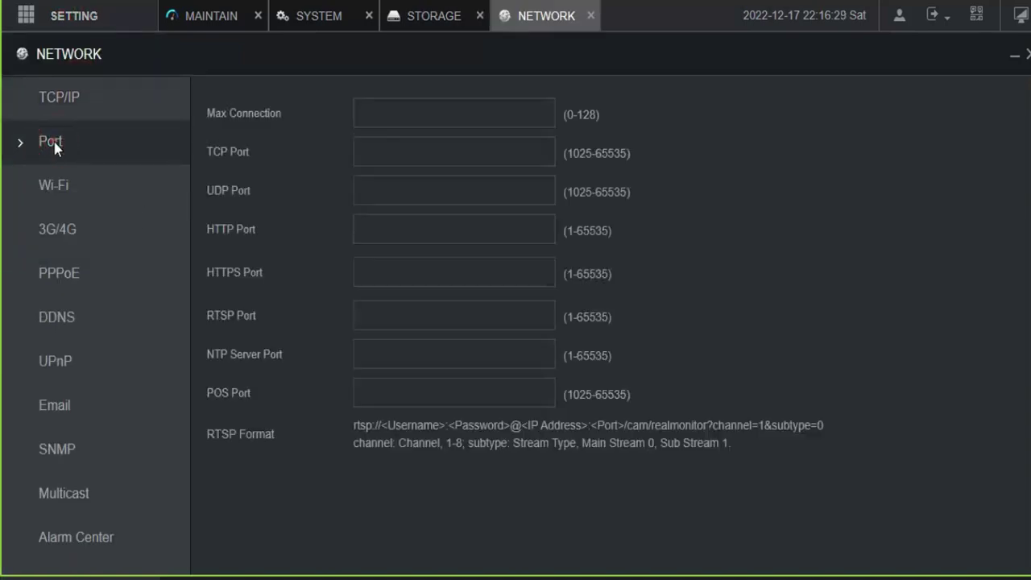
pyautogui.click(58, 193)
pyautogui.click(56, 232)
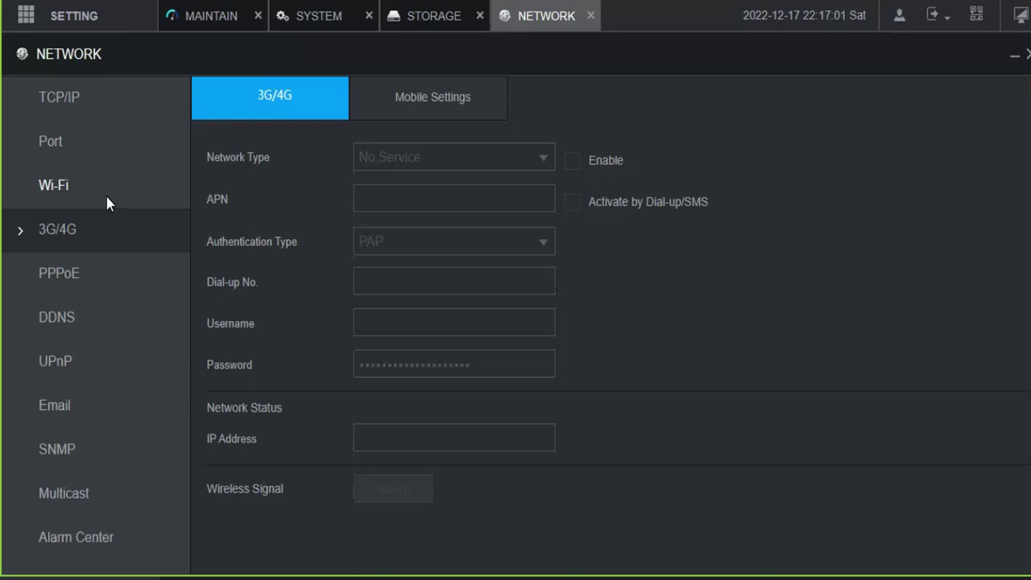
pyautogui.click(32, 101)
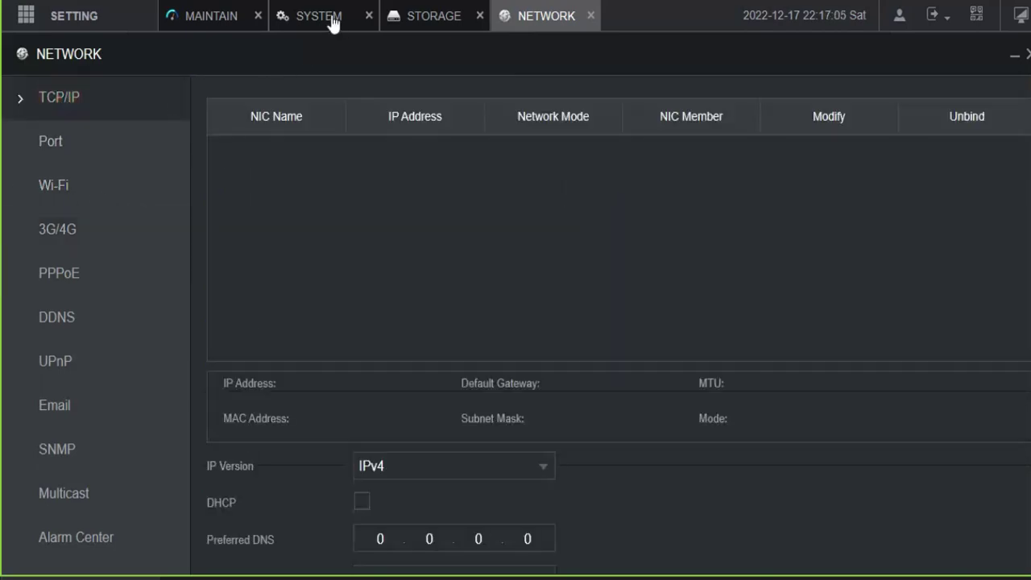
# Step: Switch to System settings and back, then close the NETWORK tab
pyautogui.click(333, 20)
pyautogui.click(549, 20)
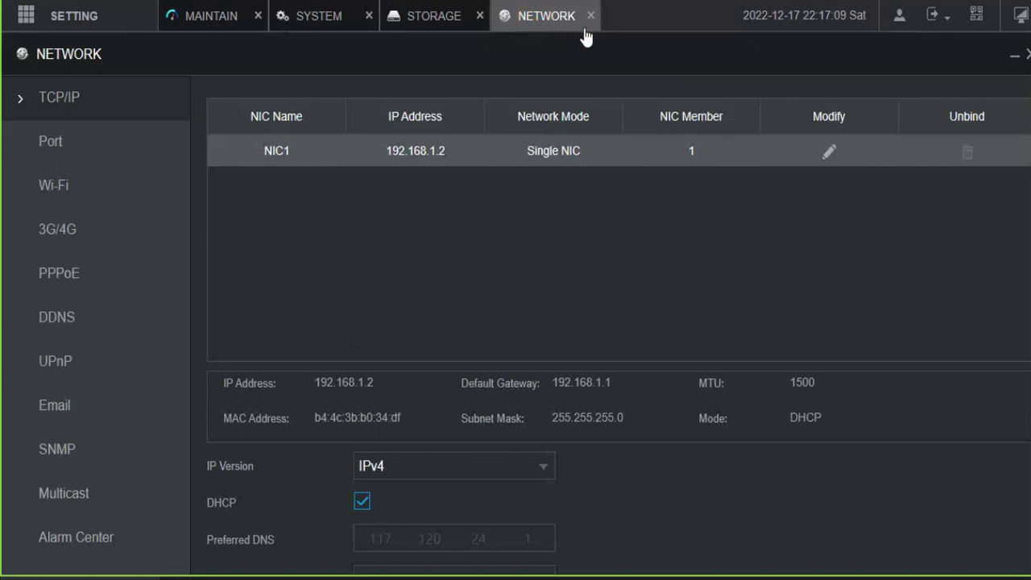
pyautogui.click(592, 18)
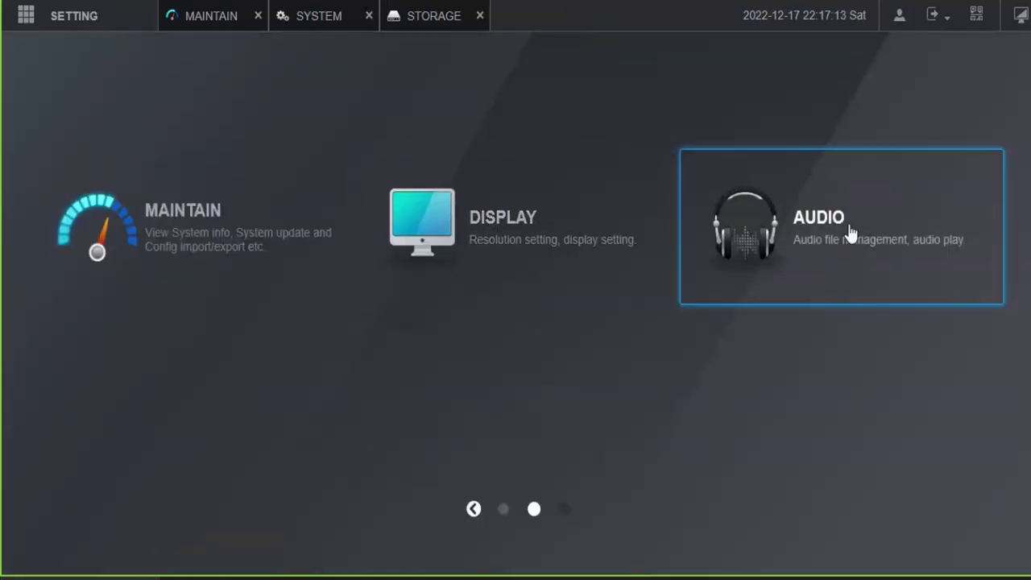
# Step: Review the audio settings' Audio Play schedules and File Management list
pyautogui.click(846, 226)
pyautogui.click(65, 143)
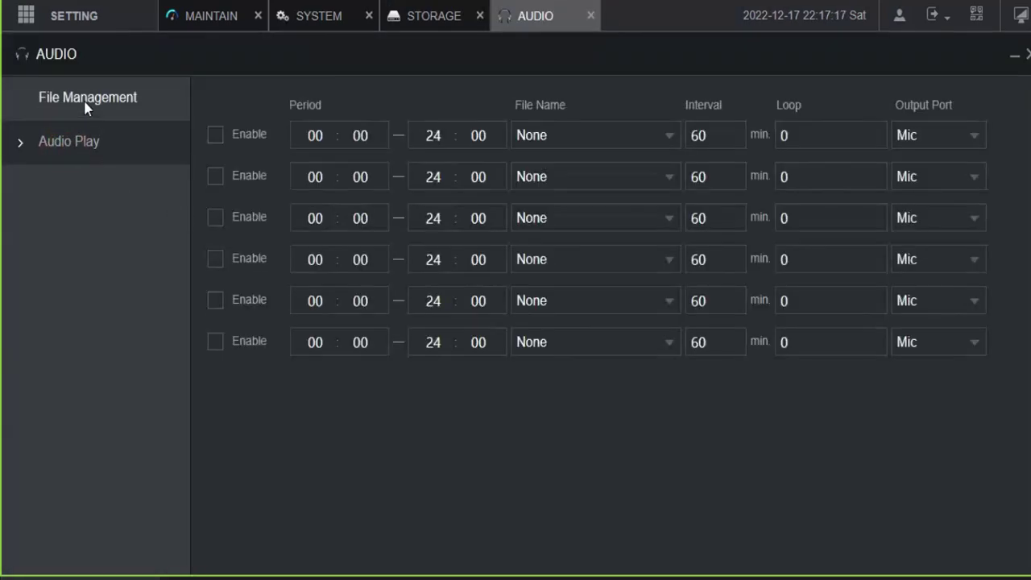
pyautogui.click(84, 99)
# Step: Close the Storage, System and Audio tabs and return to the Live–AI module page
pyautogui.click(56, 143)
pyautogui.click(451, 16)
pyautogui.click(480, 16)
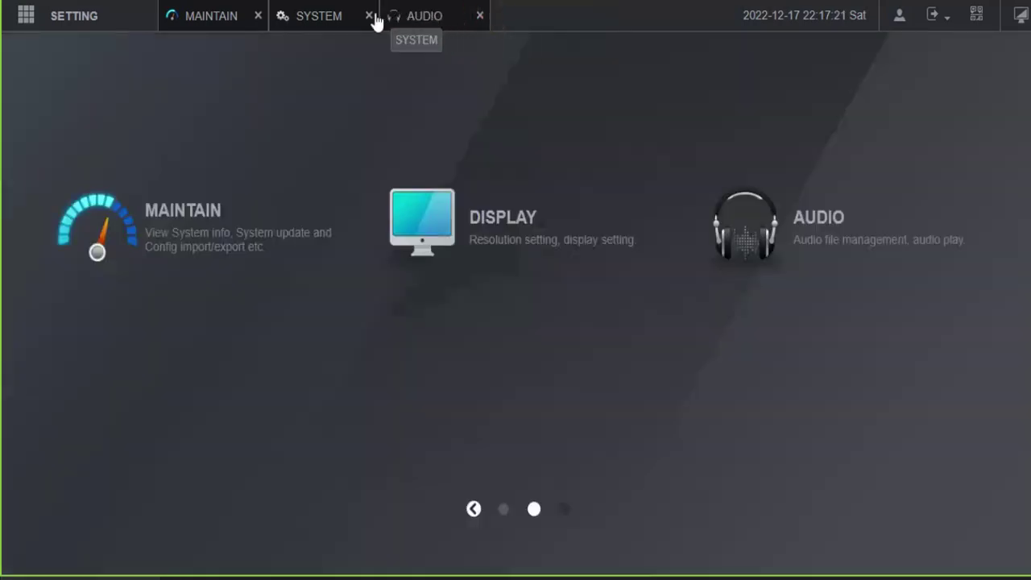
pyautogui.click(369, 15)
pyautogui.click(369, 15)
pyautogui.click(472, 509)
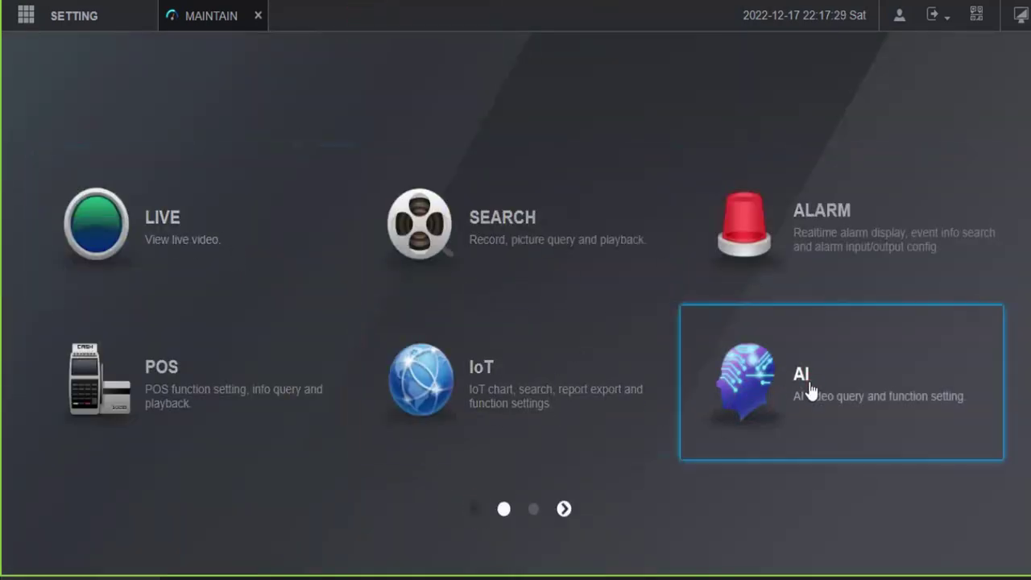
# Step: In the AI module's Parameters, inspect AI Mode and its list of available modes
pyautogui.click(811, 392)
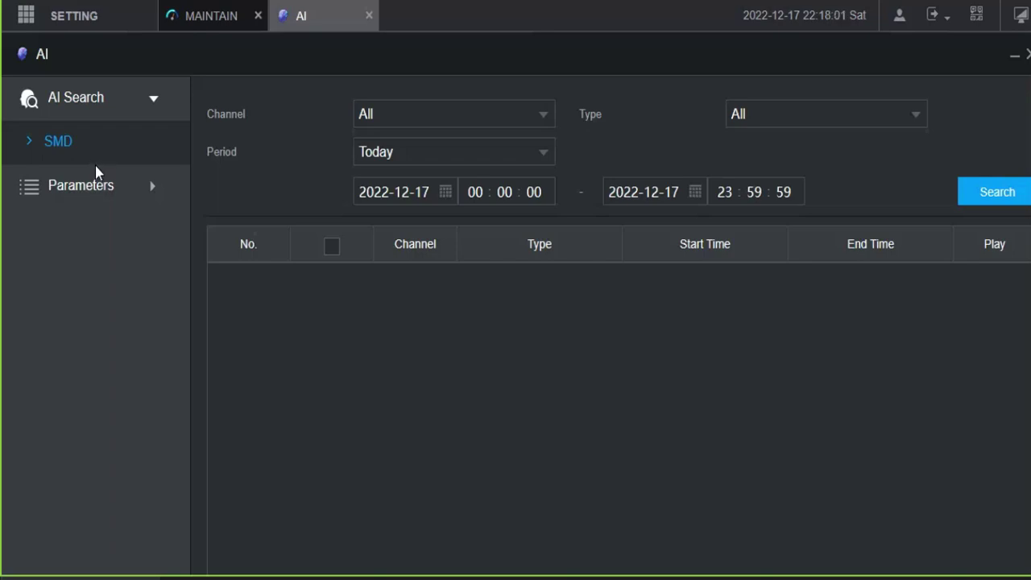
pyautogui.click(92, 188)
pyautogui.click(151, 192)
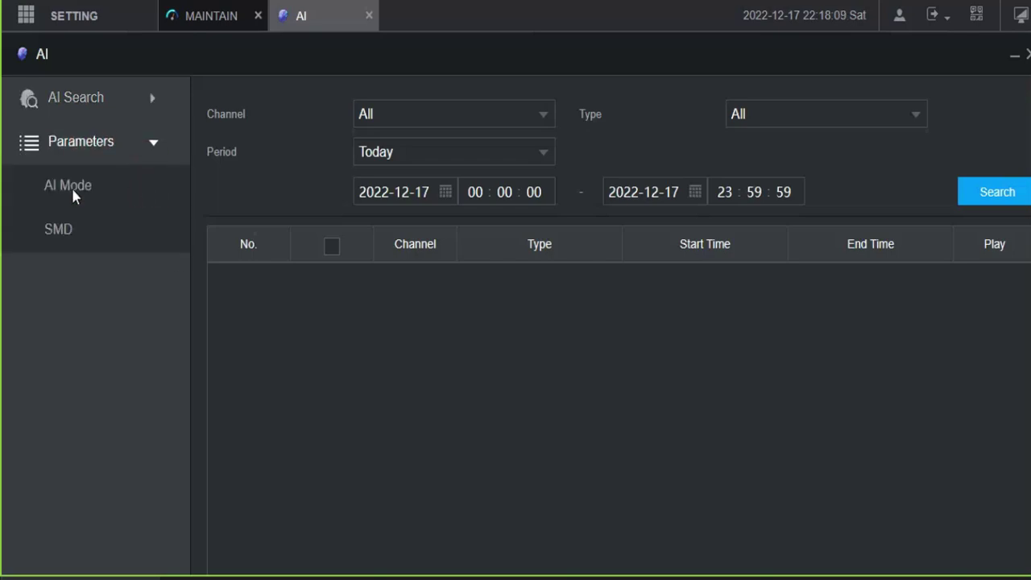
pyautogui.click(73, 185)
pyautogui.click(377, 121)
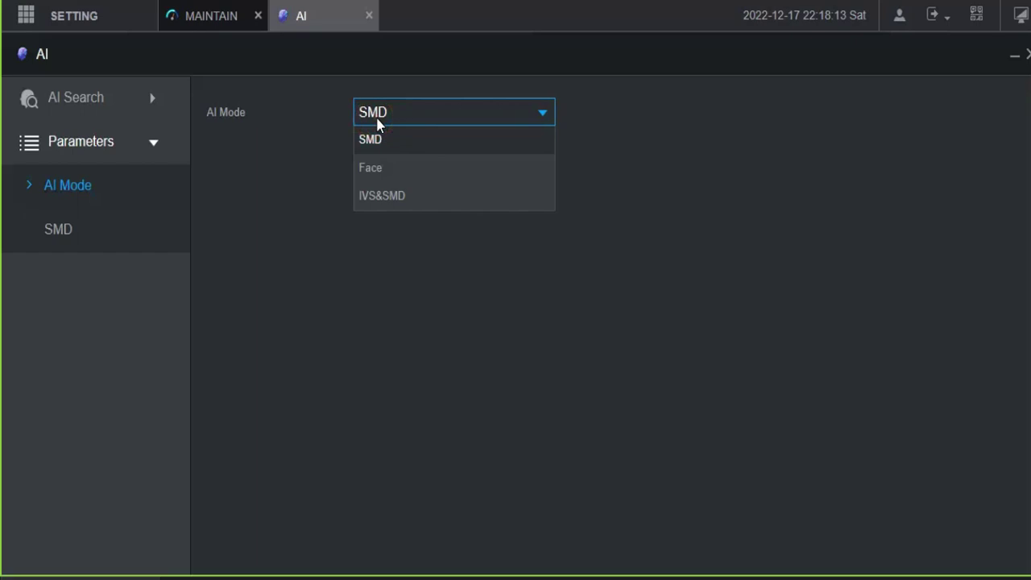
# Step: Look through the SMD detection settings
pyautogui.click(55, 231)
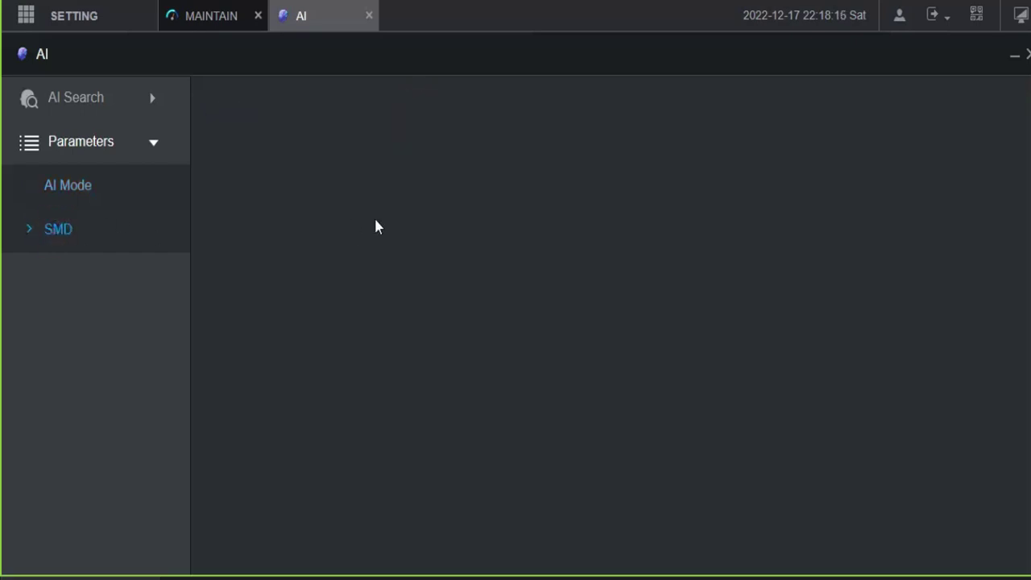
pyautogui.scroll(-3, 657, 254)
pyautogui.scroll(3, 657, 250)
# Step: Close the Maintain tab, leaving only the AI tab open
pyautogui.click(101, 17)
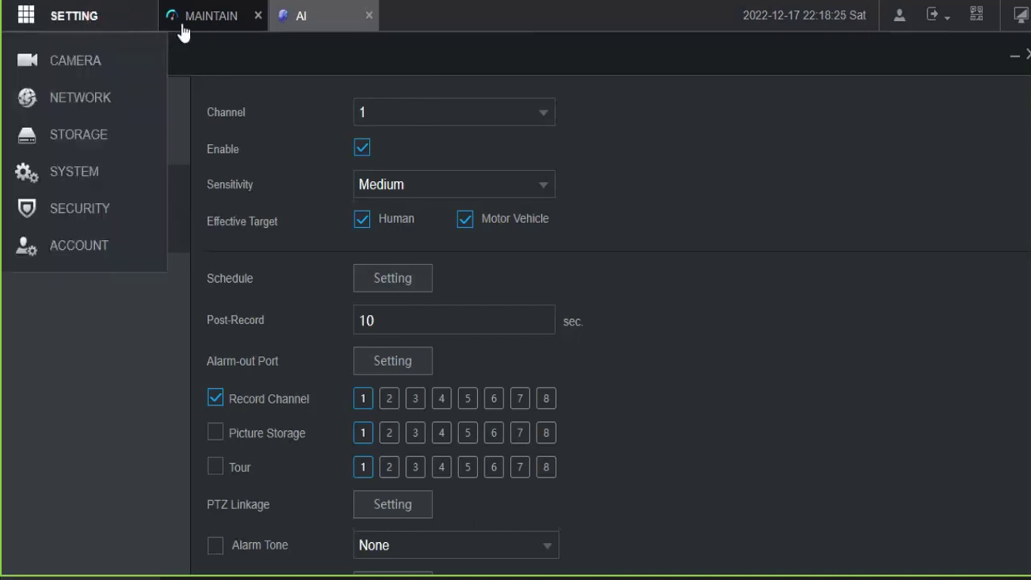
pyautogui.click(181, 24)
pyautogui.click(258, 16)
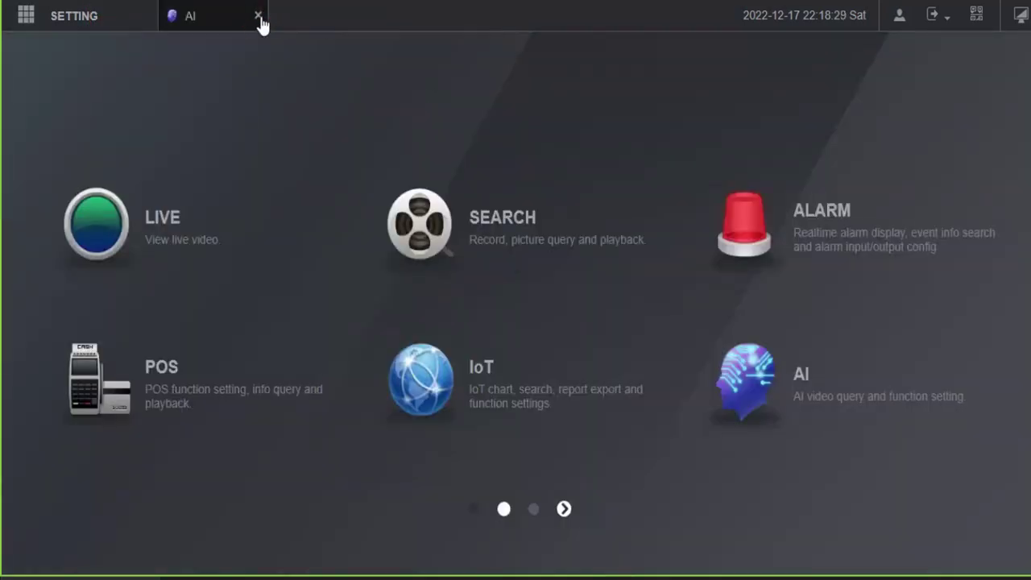